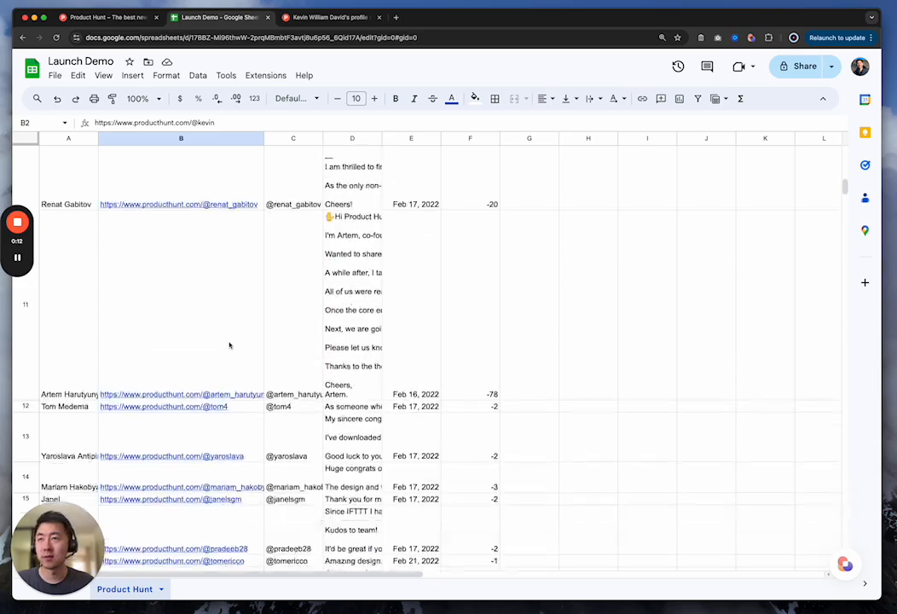
- Examine the commenter rows in the Product Hunt sheet and its column headers from Name to Upvote
{"action": "scroll", "coordinate": [230, 345], "scroll_direction": "down", "scroll_amount": 3}
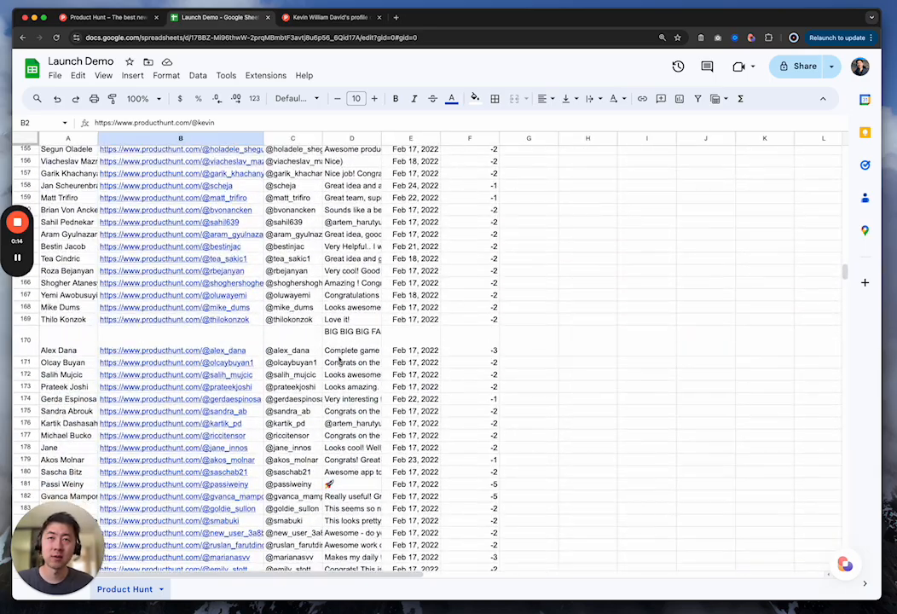
{"action": "left_click", "coordinate": [374, 379]}
{"action": "key", "text": "super+Up"}
{"action": "key", "text": "Down"}
{"action": "key", "text": "Right"}
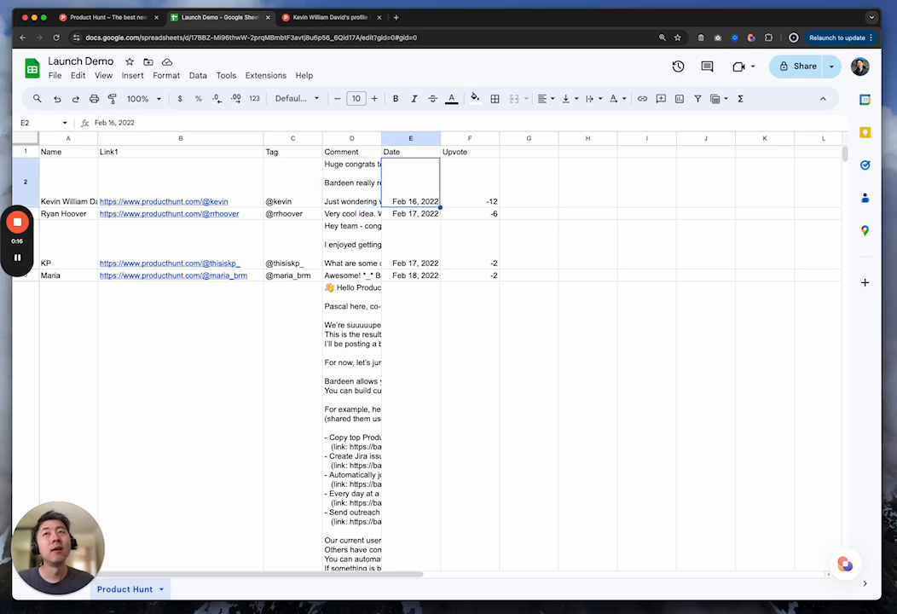
{"action": "key", "text": "Up"}
{"action": "key", "text": "Right"}
{"action": "key", "text": "super+Left"}
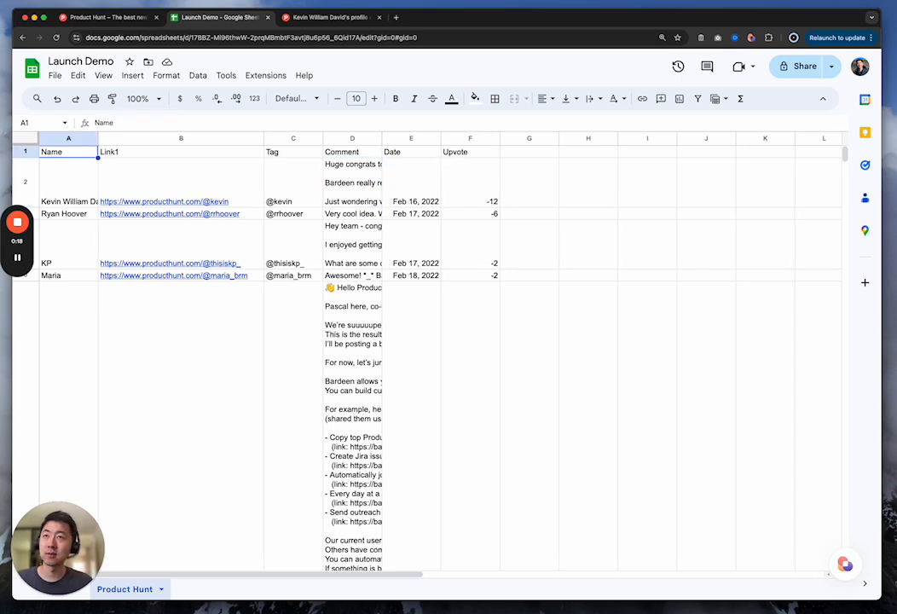
{"action": "key", "text": "super+Right"}
{"action": "key", "text": "super+Left"}
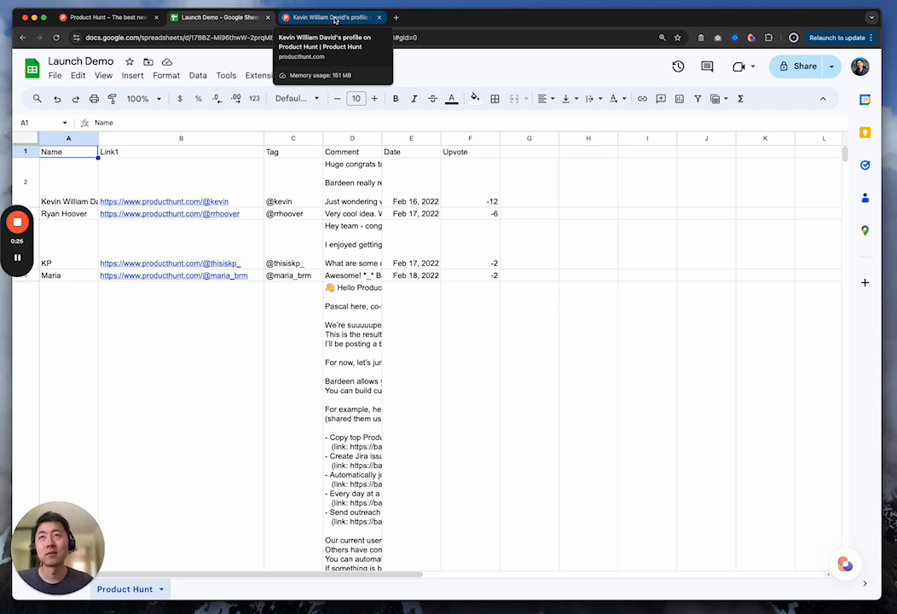
- Examine the Product Hunt profile page behind the first link in the sheet, including its About, Links and Interests sections
{"action": "left_click", "coordinate": [333, 18]}
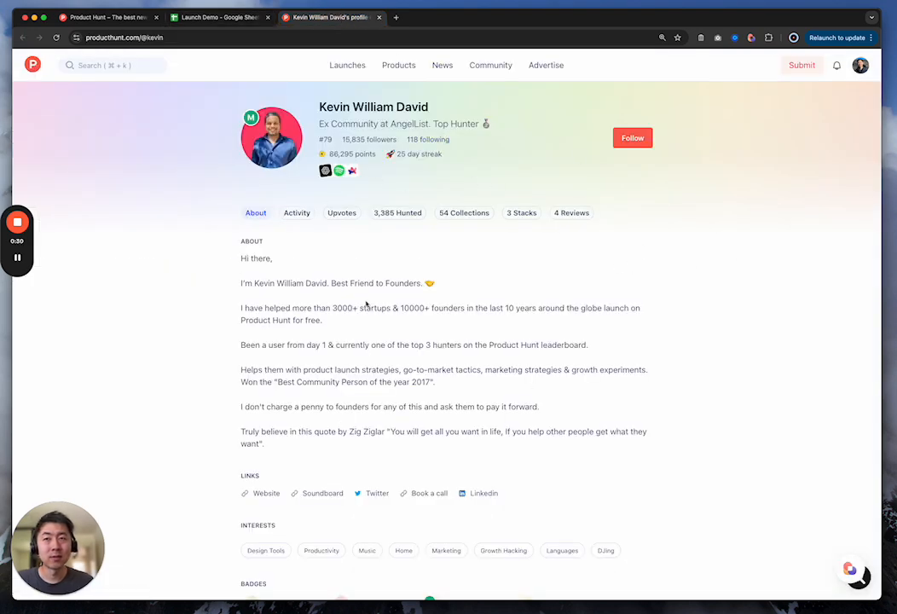
{"action": "scroll", "coordinate": [367, 303], "scroll_direction": "down", "scroll_amount": 2}
{"action": "scroll", "coordinate": [366, 341], "scroll_direction": "up", "scroll_amount": 3}
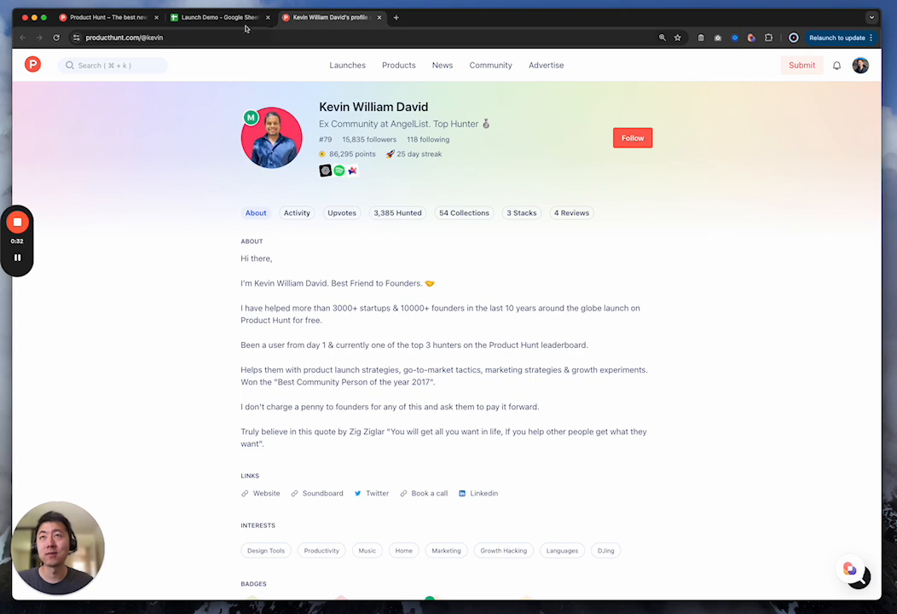
{"action": "left_click", "coordinate": [227, 17]}
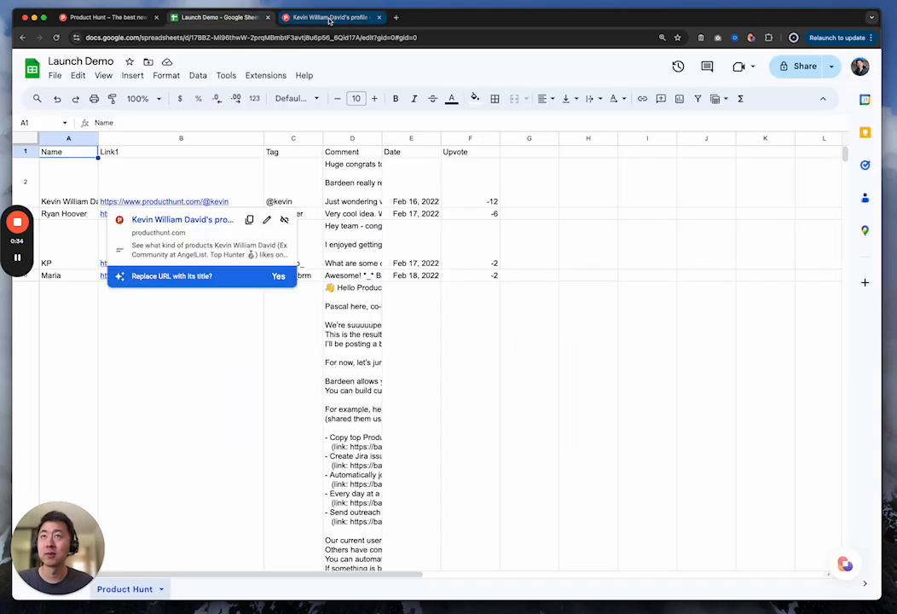
{"action": "left_click", "coordinate": [329, 18]}
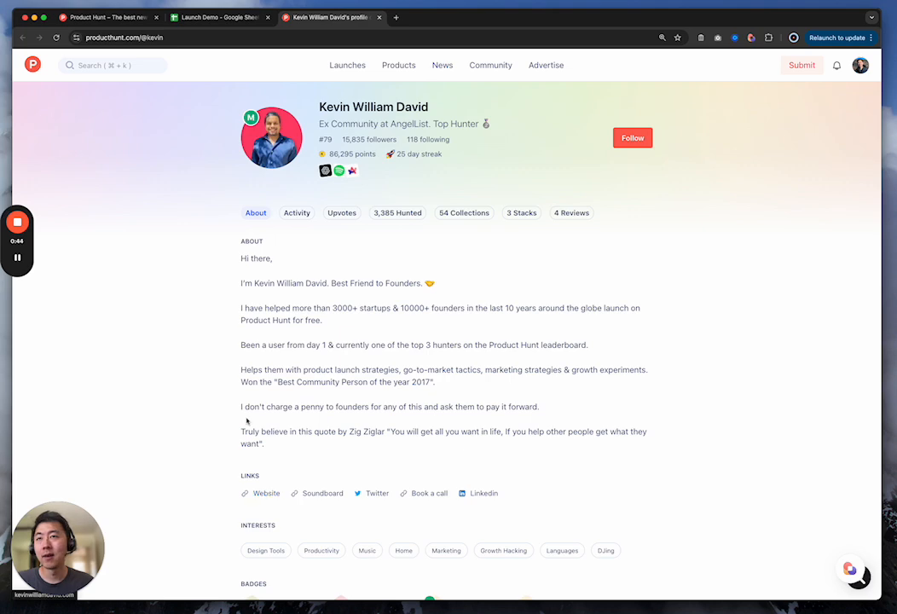
{"action": "scroll", "coordinate": [246, 420], "scroll_direction": "down", "scroll_amount": 3}
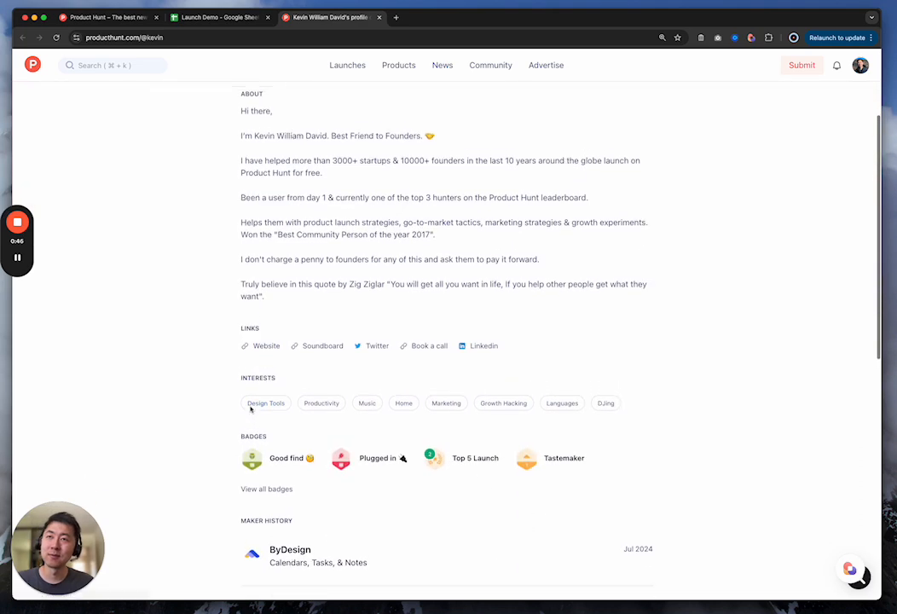
{"action": "scroll", "coordinate": [251, 409], "scroll_direction": "up", "scroll_amount": 3}
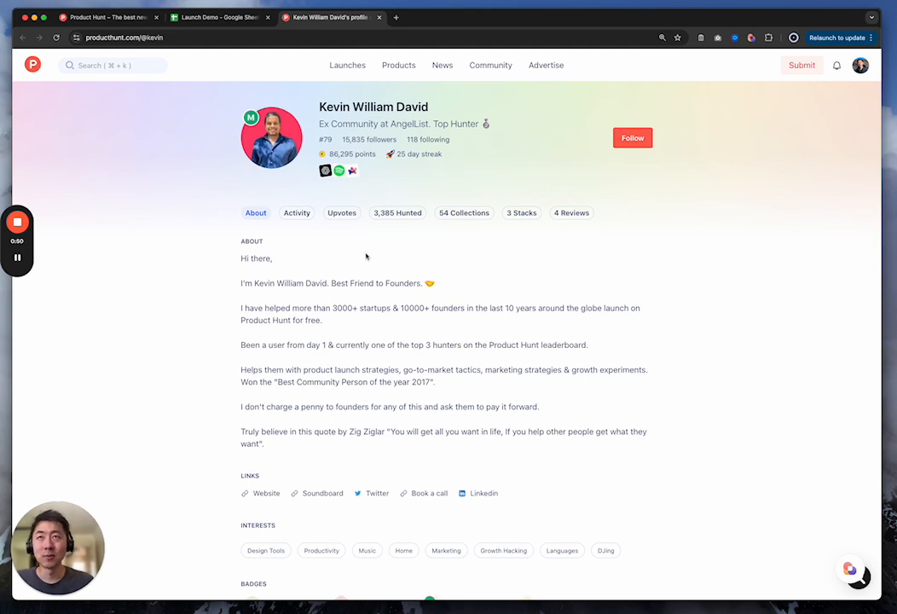
- Look through the list of profile links in the Launch Demo spreadsheet and return to its header row
{"action": "left_click", "coordinate": [209, 22]}
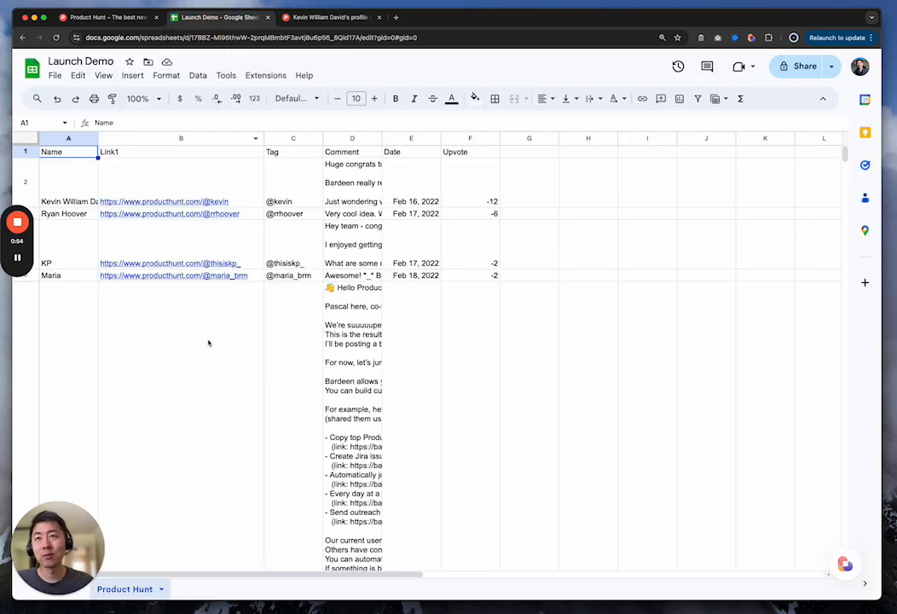
{"action": "scroll", "coordinate": [208, 343], "scroll_direction": "down", "scroll_amount": 20}
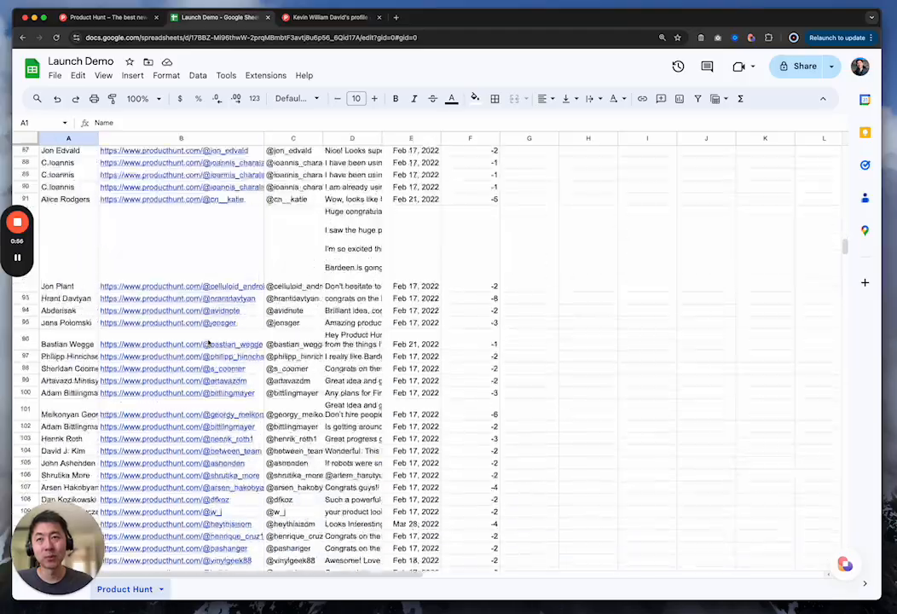
{"action": "scroll", "coordinate": [207, 343], "scroll_direction": "down", "scroll_amount": 20}
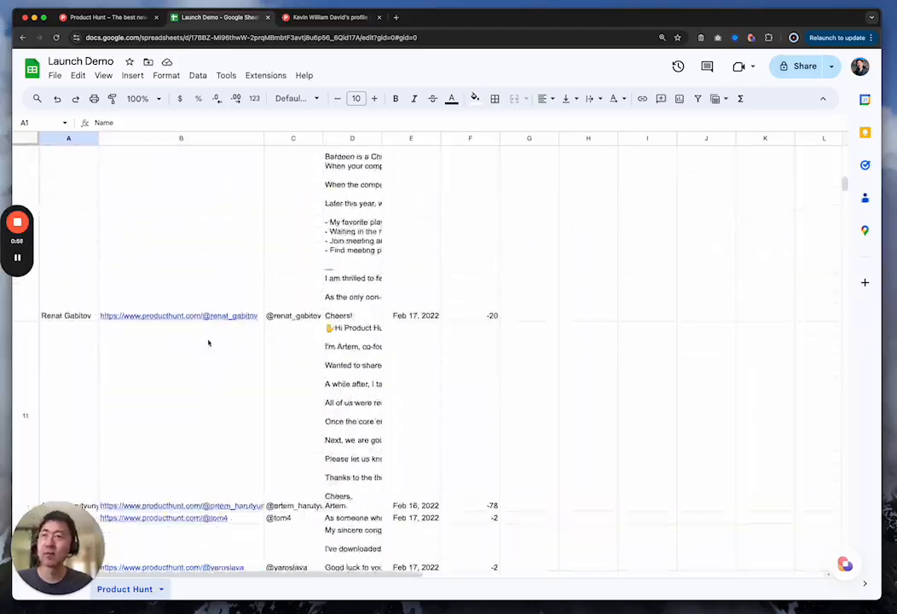
{"action": "scroll", "coordinate": [209, 343], "scroll_direction": "up", "scroll_amount": 15}
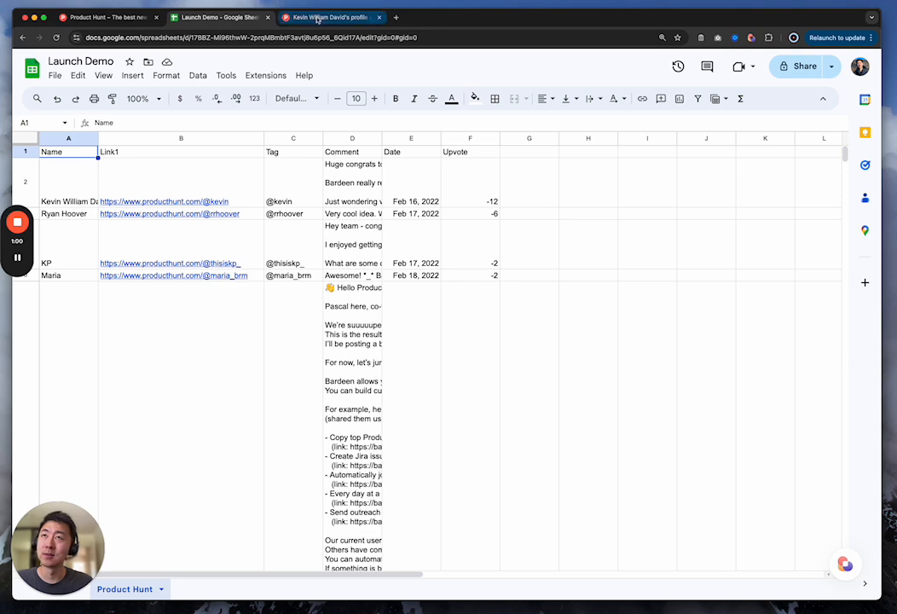
- Generate a Bardeen AI automation from "scrape a list of links in a google sheet, then save the results as additional columns in the same google sheet"
{"action": "left_click", "coordinate": [307, 17]}
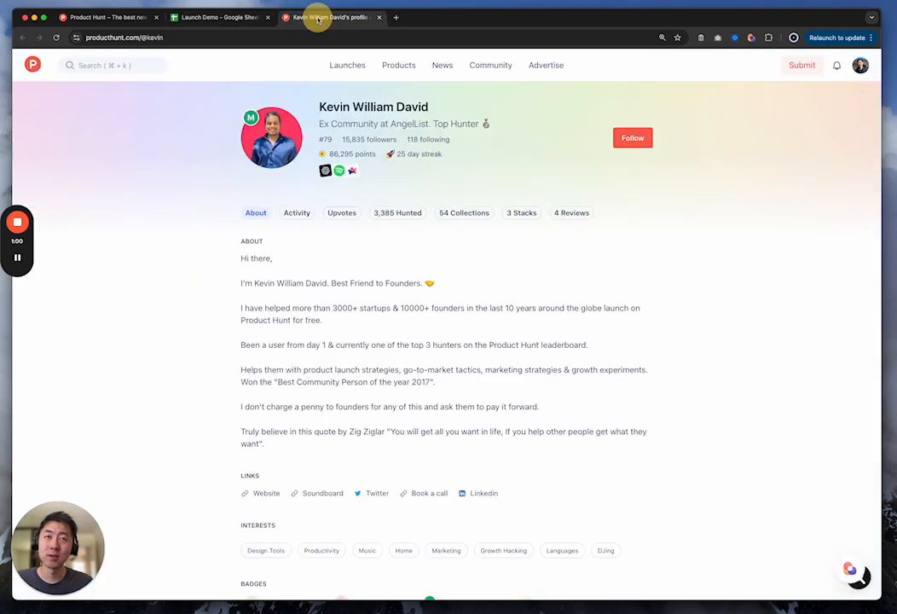
{"action": "left_click", "coordinate": [751, 38]}
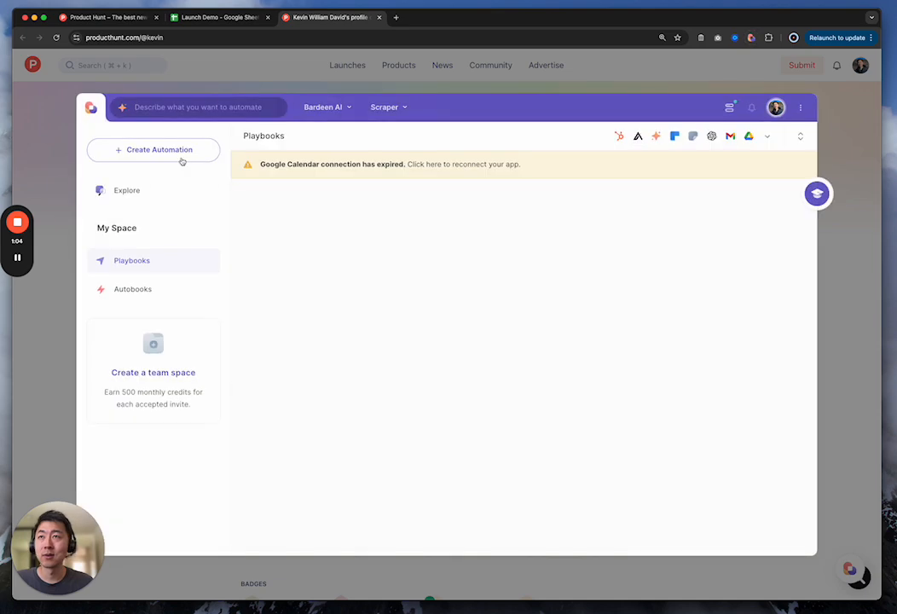
{"action": "left_click", "coordinate": [170, 150]}
{"action": "left_click", "coordinate": [308, 291]}
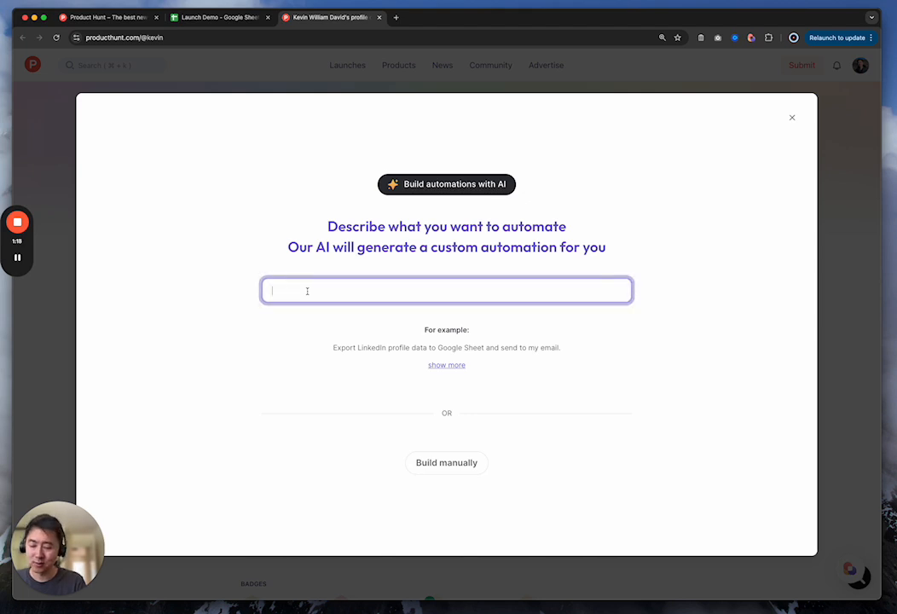
{"action": "type", "text": "sca"}
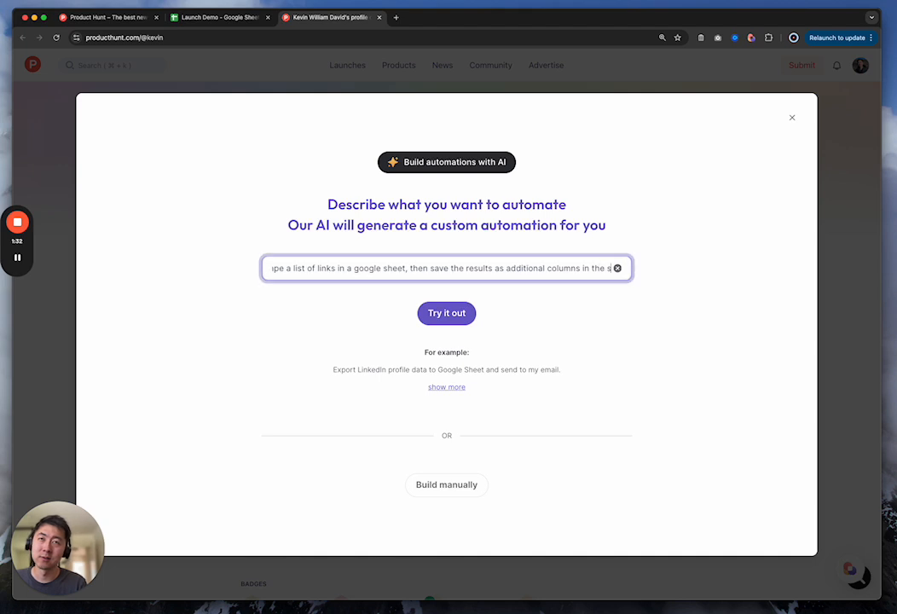
{"action": "type", "text": "oogle sheet"}
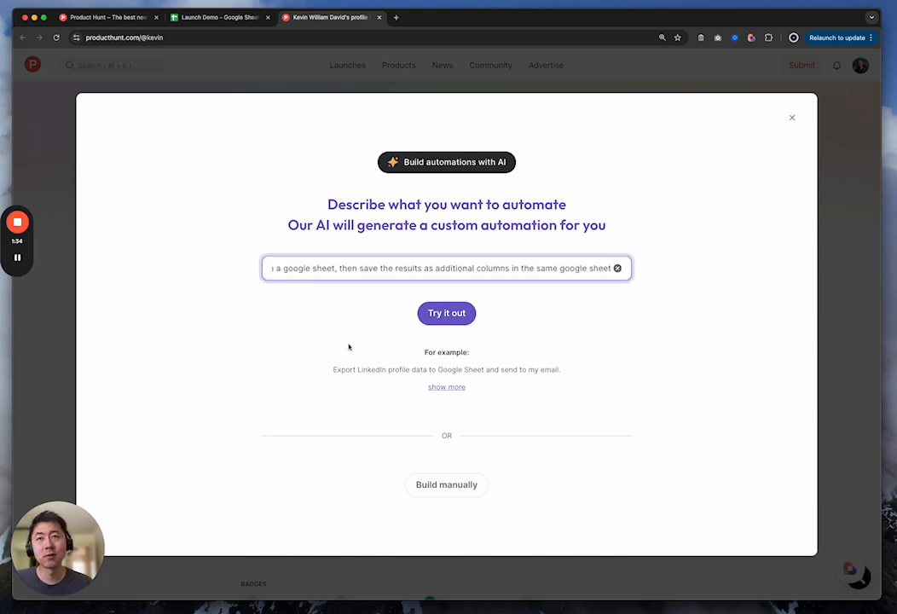
{"action": "left_click", "coordinate": [447, 314]}
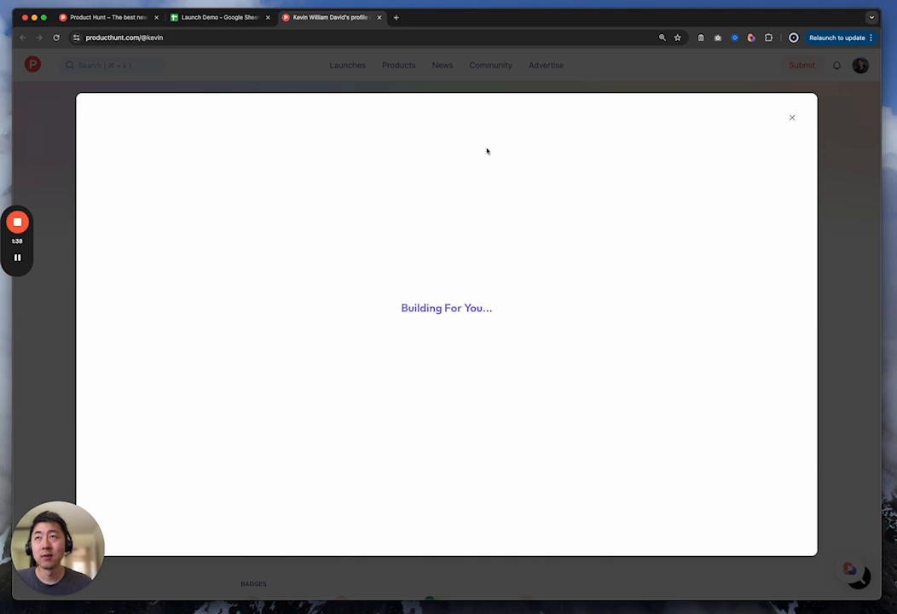
- In the Launch Demo spreadsheet, move rows 7 to 221 of the Product Hunt sheet into a newly added sheet
{"action": "left_click", "coordinate": [200, 19]}
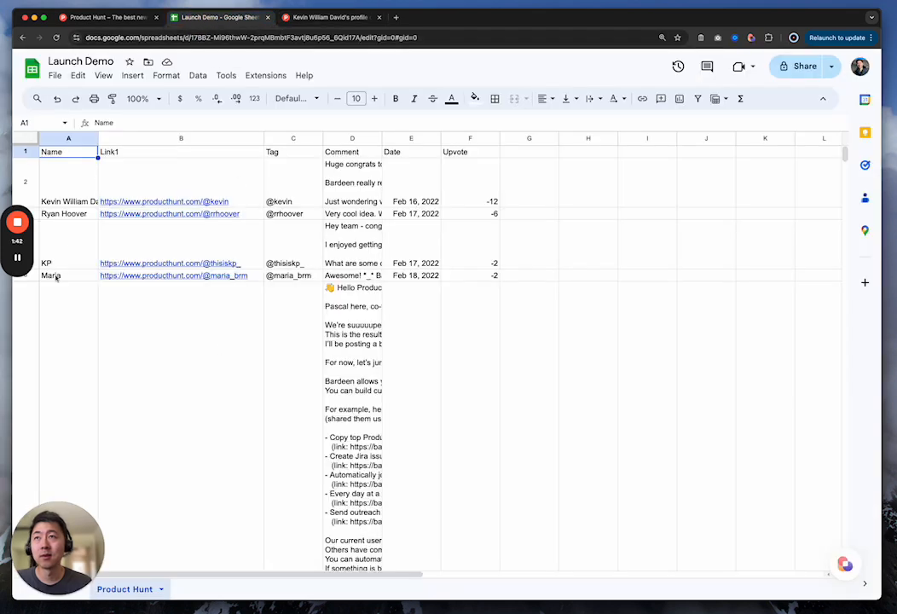
{"action": "scroll", "coordinate": [167, 258], "scroll_direction": "down", "scroll_amount": 2}
{"action": "scroll", "coordinate": [167, 257], "scroll_direction": "down", "scroll_amount": 5}
{"action": "left_click", "coordinate": [25, 341]}
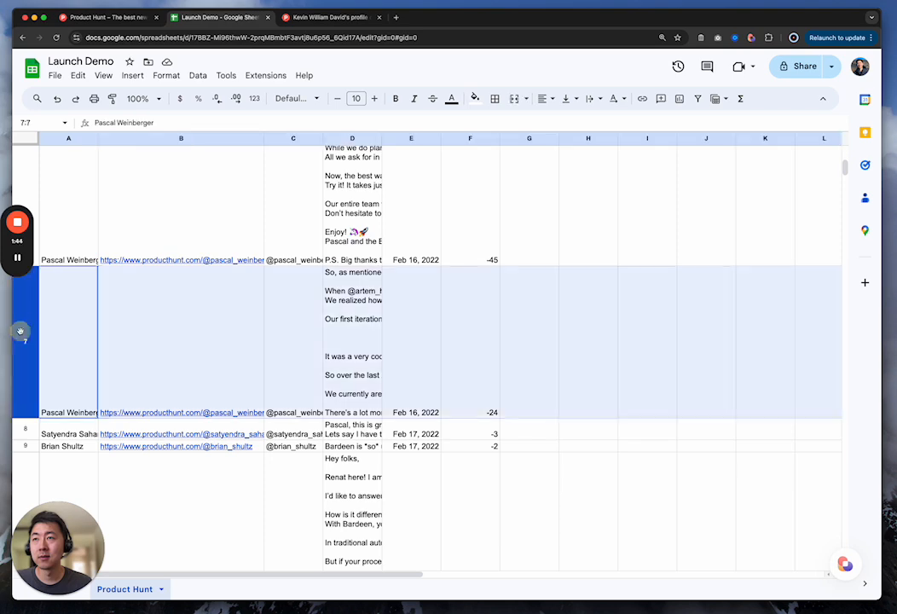
{"action": "scroll", "coordinate": [194, 390], "scroll_direction": "down", "scroll_amount": 2}
{"action": "key", "text": "super+shift+Down"}
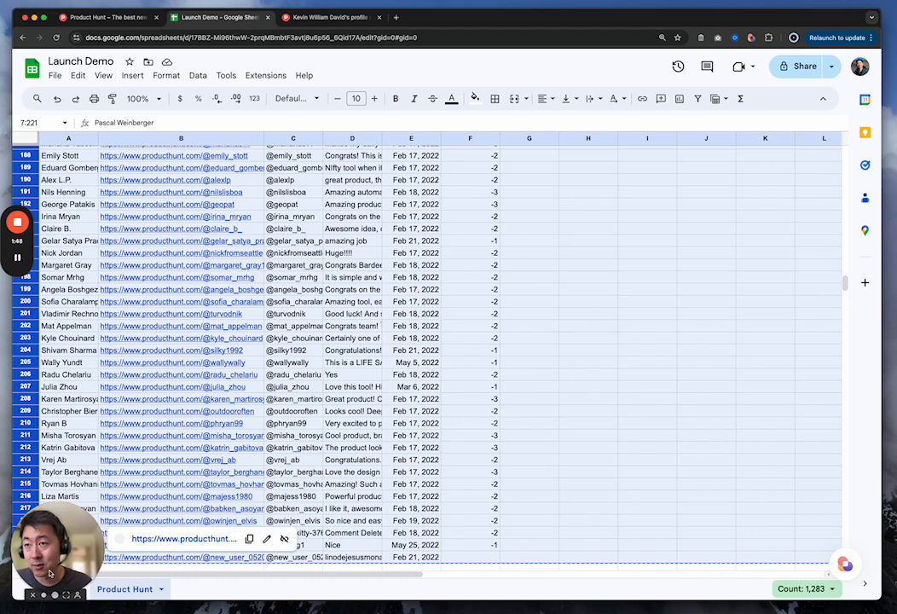
{"action": "key", "text": "super+c"}
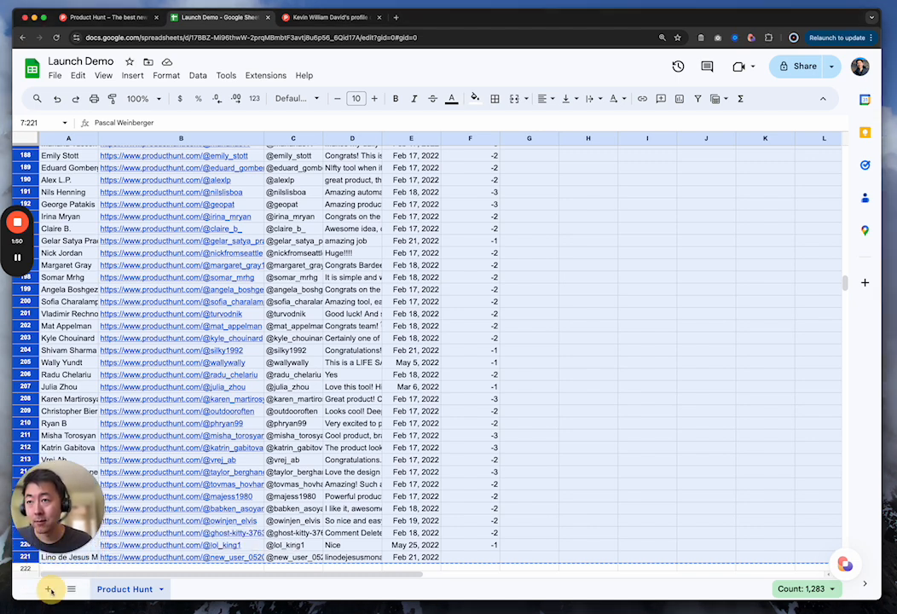
{"action": "left_click", "coordinate": [48, 588]}
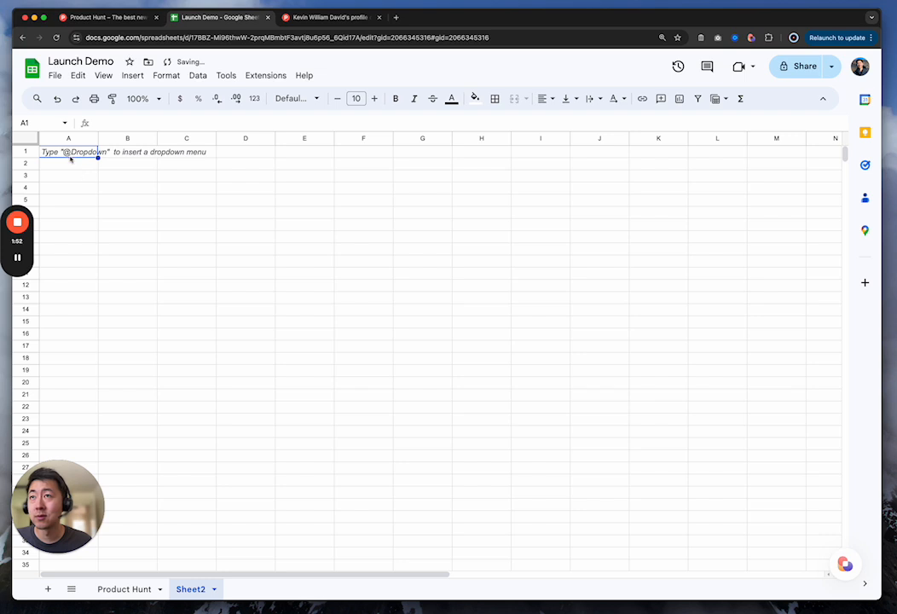
{"action": "key", "text": "super+v"}
- Go back to the Product Hunt sheet and check the rows kept beneath the header row
{"action": "left_click", "coordinate": [125, 588]}
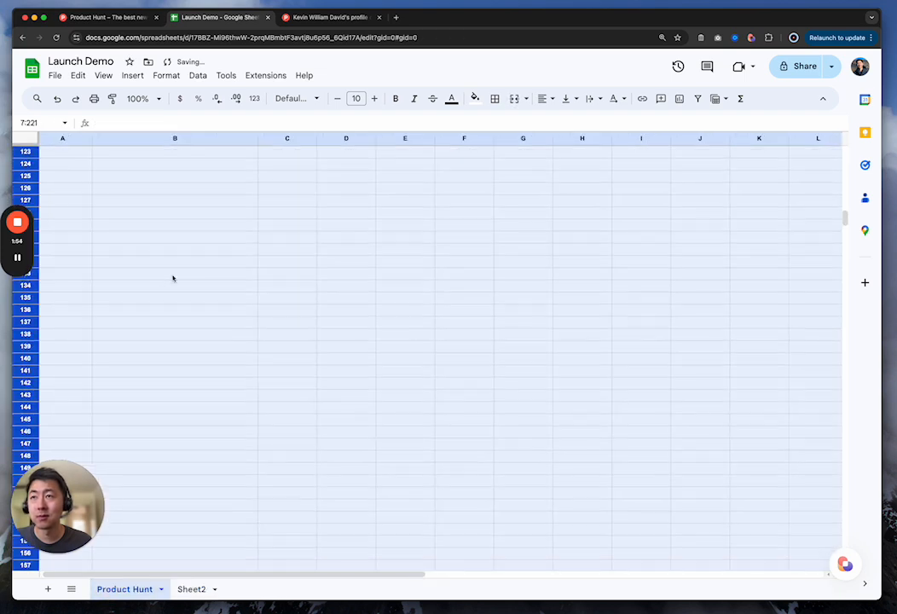
{"action": "left_click", "coordinate": [111, 277]}
{"action": "key", "text": "super+Up"}
{"action": "key", "text": "super+Up"}
{"action": "key", "text": "super+Left"}
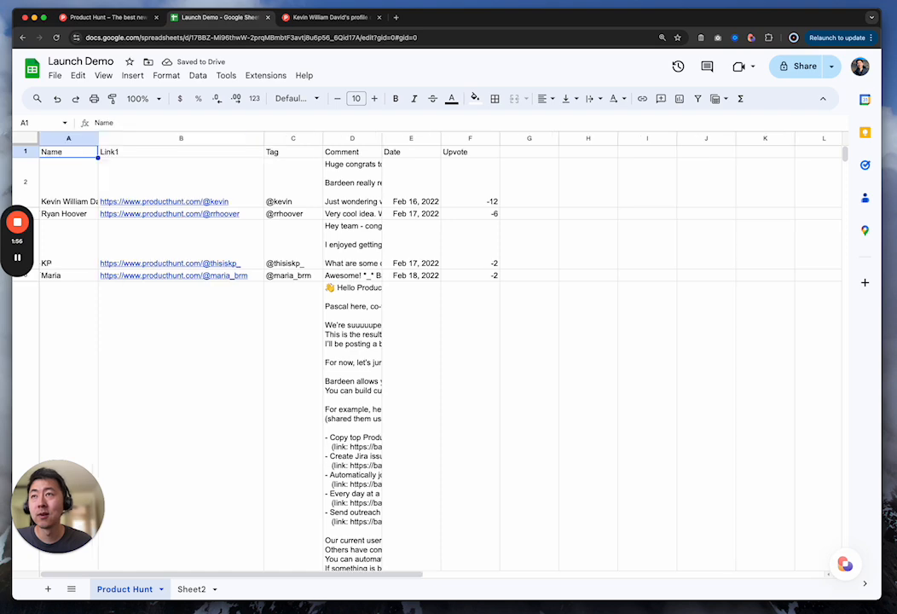
{"action": "left_click", "coordinate": [153, 201]}
- Review the actions of the generated automation on the profile page and turn off Simple mode
{"action": "left_click", "coordinate": [310, 17]}
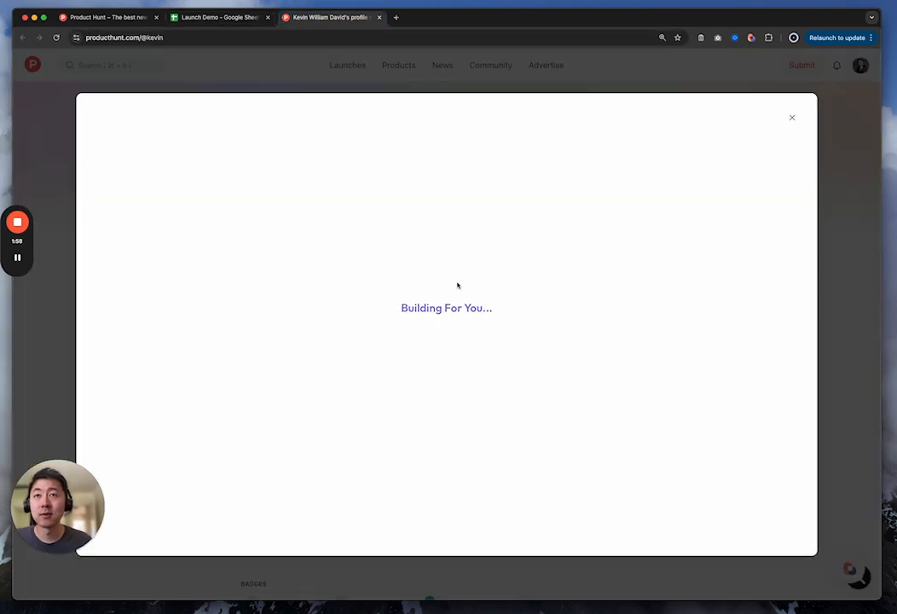
{"action": "scroll", "coordinate": [373, 339], "scroll_direction": "down", "scroll_amount": 2}
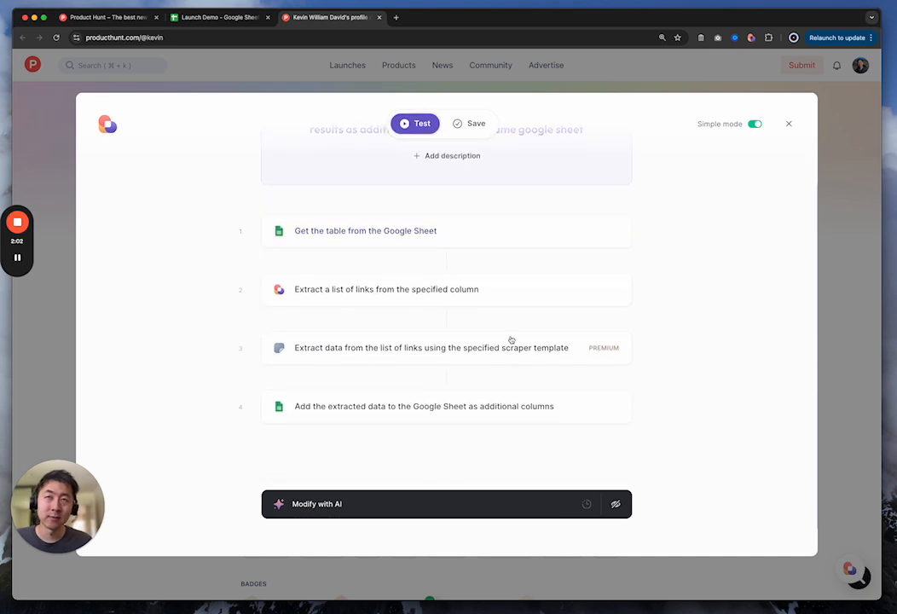
{"action": "scroll", "coordinate": [528, 317], "scroll_direction": "up", "scroll_amount": 1}
{"action": "scroll", "coordinate": [529, 317], "scroll_direction": "up", "scroll_amount": 2}
{"action": "scroll", "coordinate": [322, 266], "scroll_direction": "down", "scroll_amount": 2}
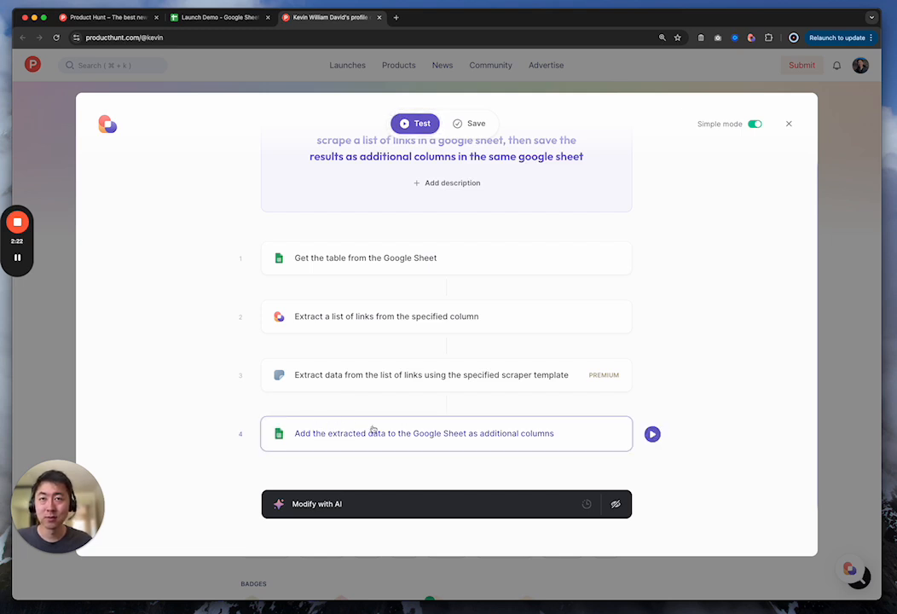
{"action": "left_click", "coordinate": [754, 125]}
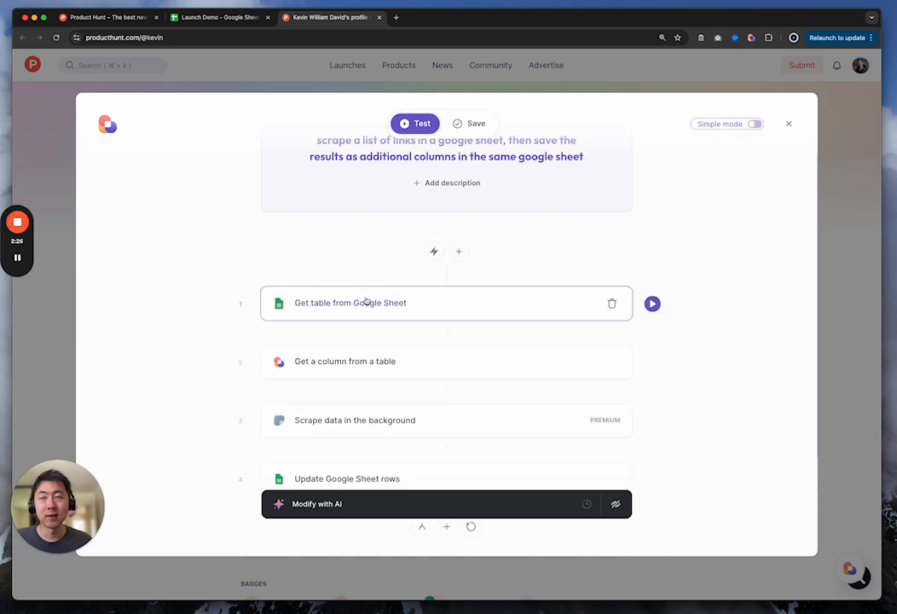
{"action": "scroll", "coordinate": [365, 300], "scroll_direction": "down", "scroll_amount": 2}
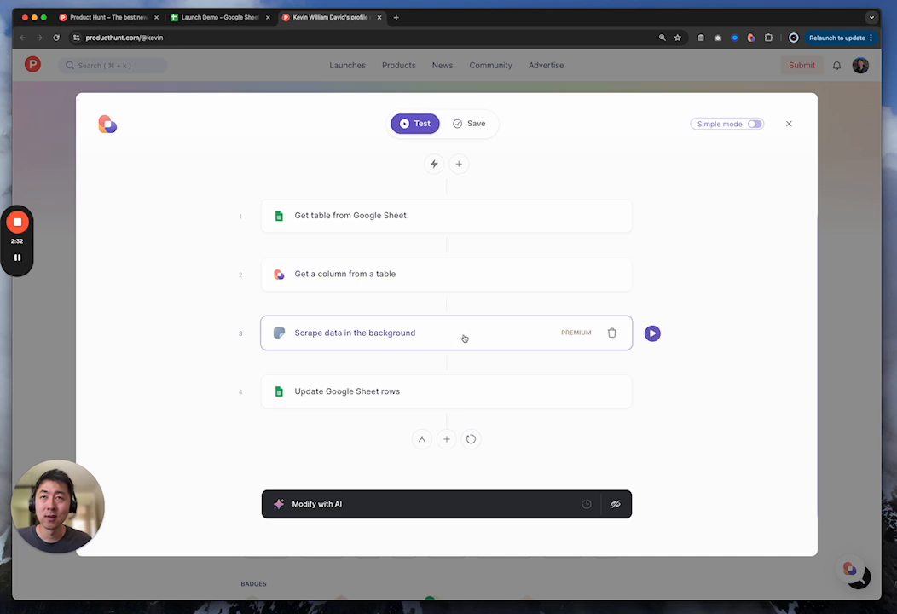
- Run the Get table from Google Sheet action and save the Launch Demo spreadsheet as its source
{"action": "mouse_move", "coordinate": [653, 218]}
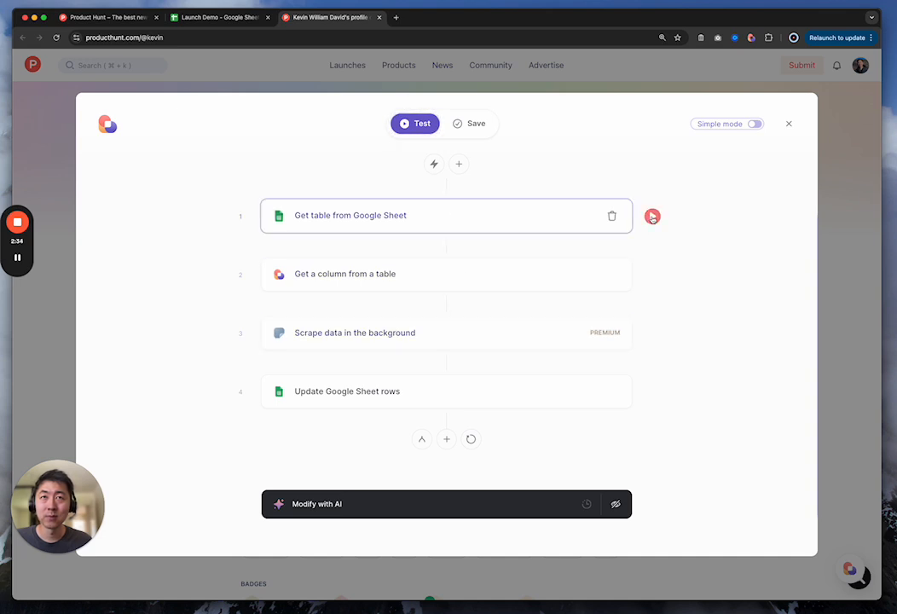
{"action": "left_click", "coordinate": [652, 216]}
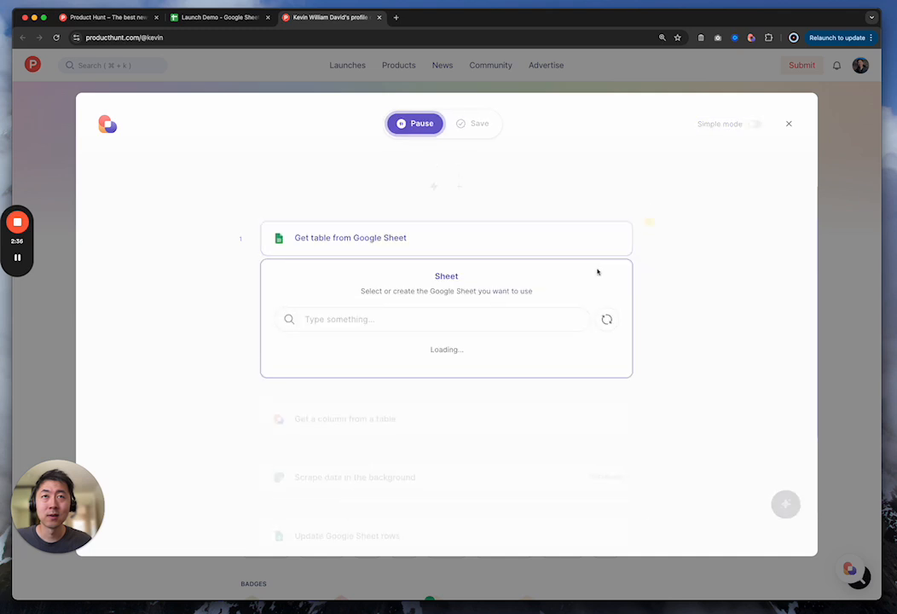
{"action": "left_click", "coordinate": [351, 320]}
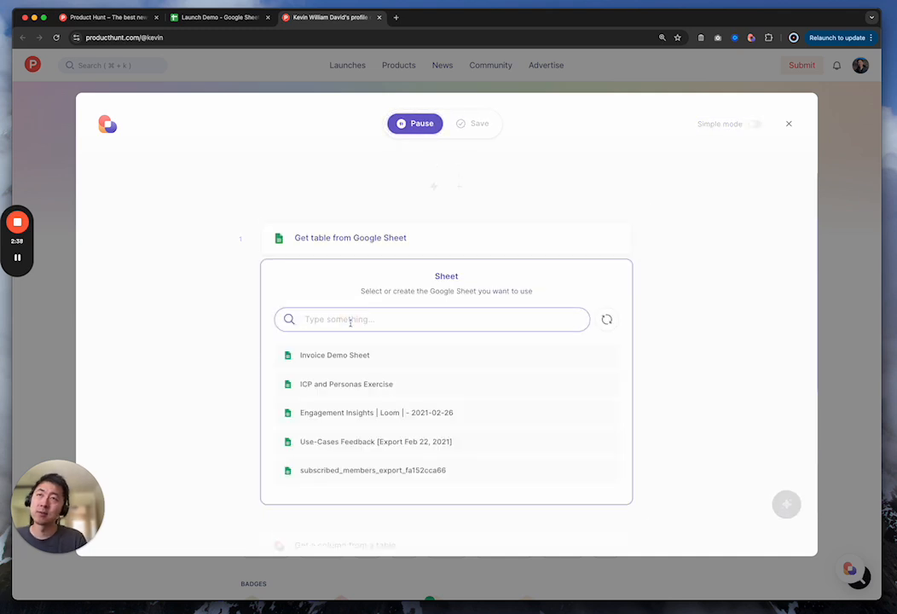
{"action": "type", "text": "launch demo"}
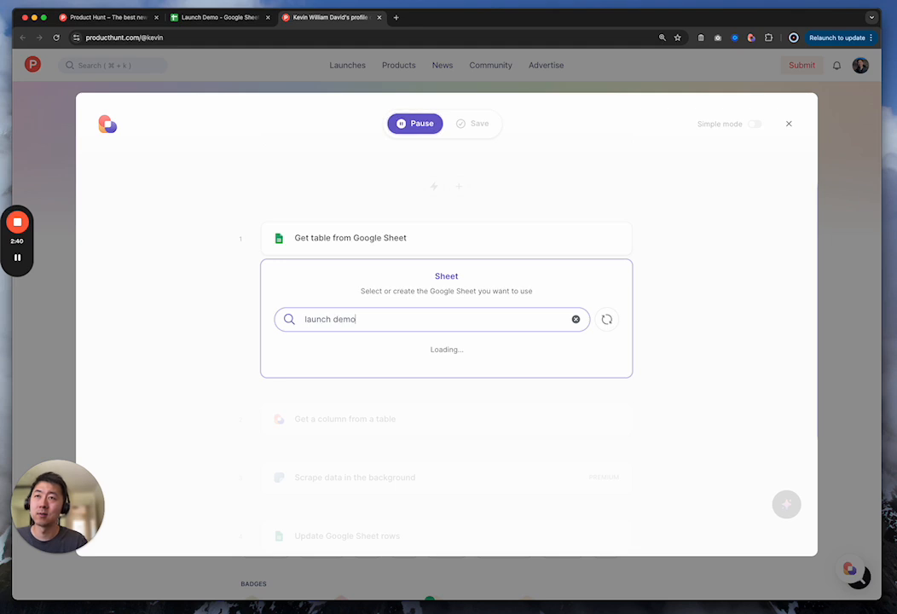
{"action": "left_click", "coordinate": [343, 353]}
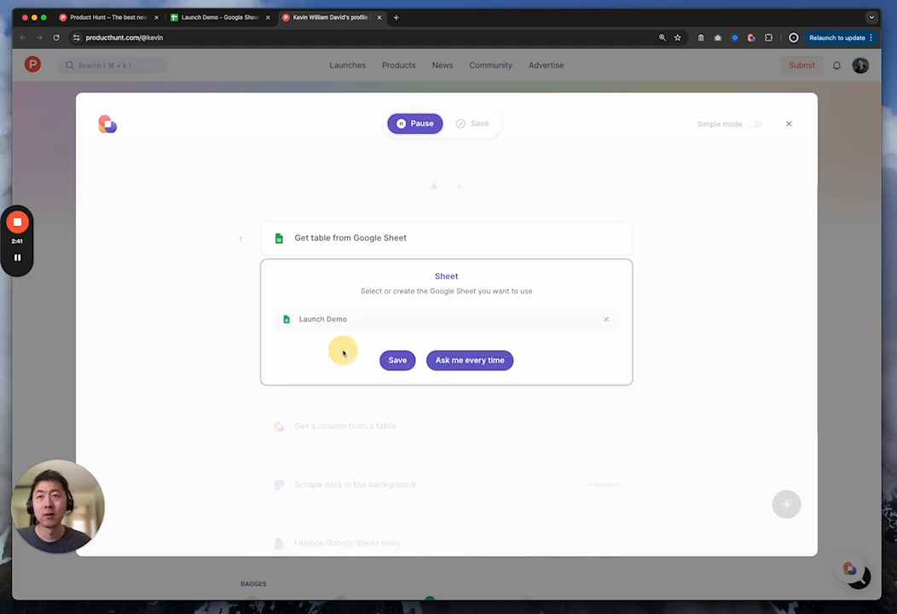
{"action": "left_click", "coordinate": [398, 361]}
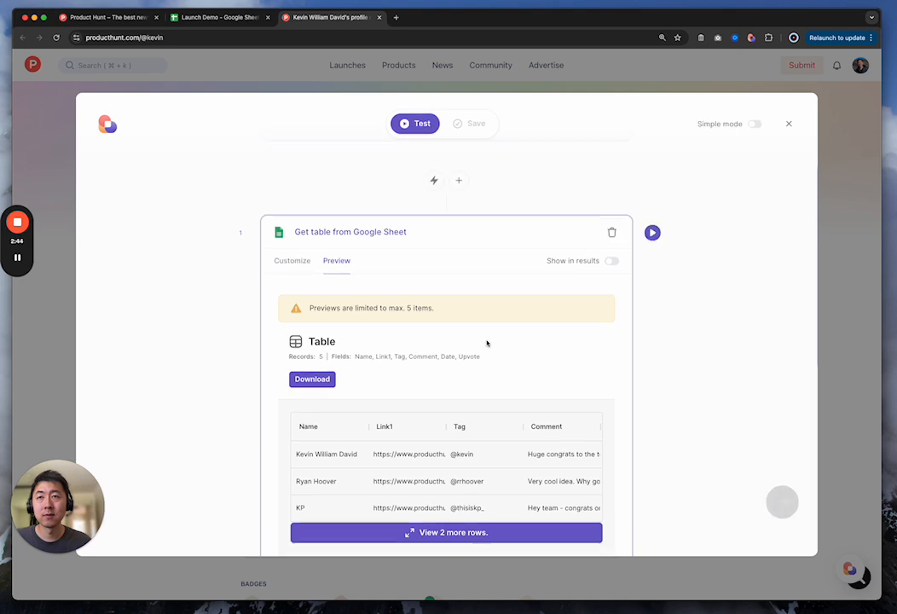
- Run the Get a column from a table action and save Link1 as the column containing the links
{"action": "scroll", "coordinate": [446, 445], "scroll_direction": "down", "scroll_amount": 2}
{"action": "scroll", "coordinate": [406, 349], "scroll_direction": "down", "scroll_amount": 2}
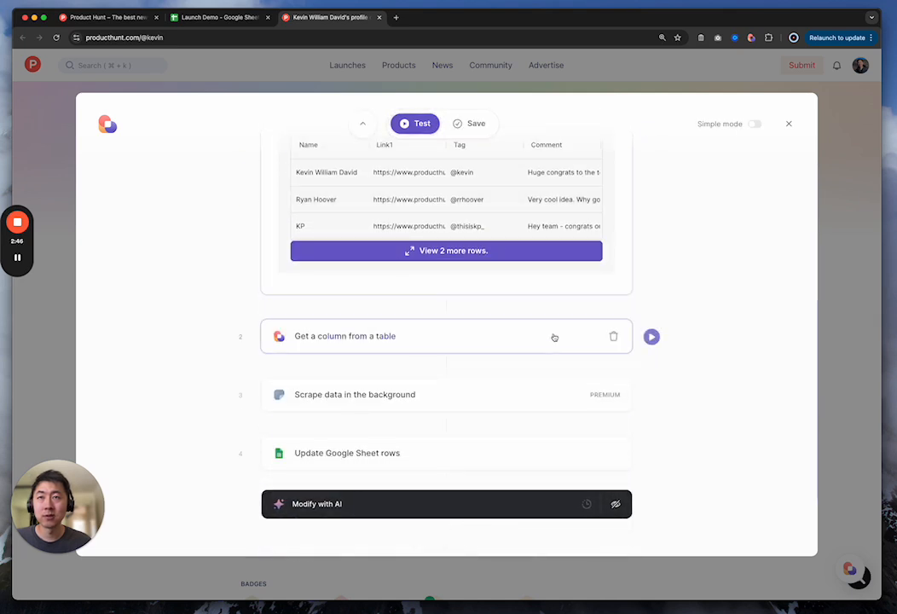
{"action": "left_click", "coordinate": [652, 337]}
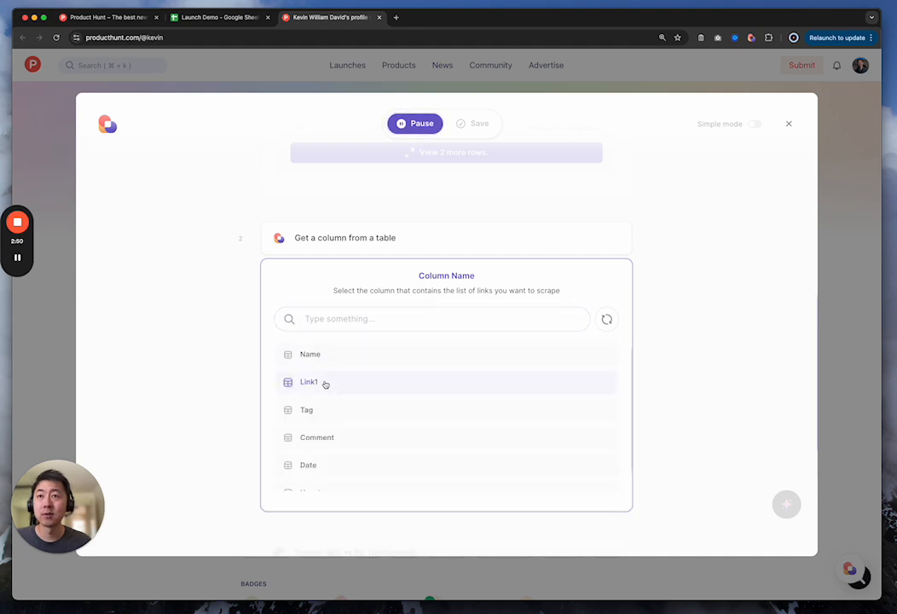
{"action": "left_click", "coordinate": [324, 382]}
{"action": "left_click", "coordinate": [397, 361]}
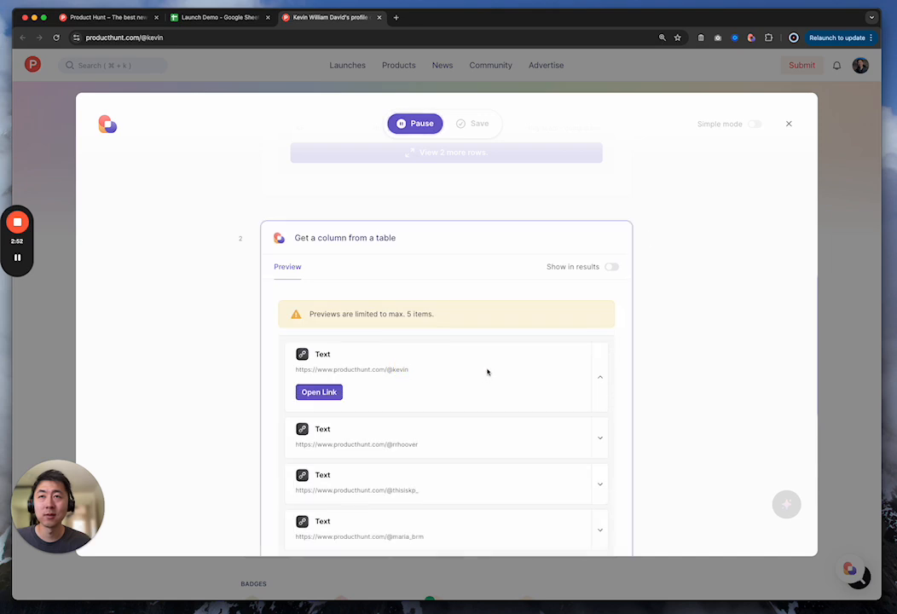
- Run the Scrape data in the background action and create a new single-page scraper from the open Product Hunt profile
{"action": "scroll", "coordinate": [487, 372], "scroll_direction": "down", "scroll_amount": 5}
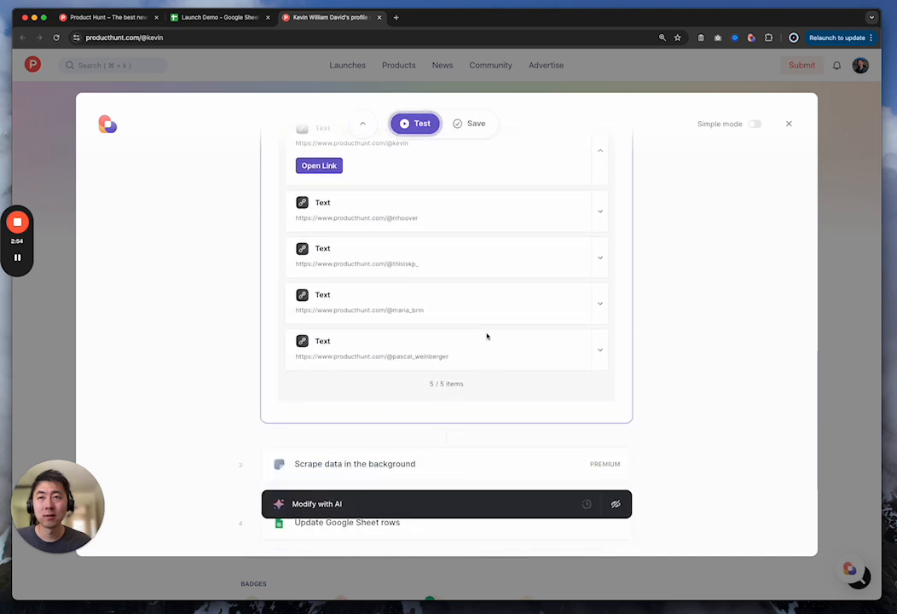
{"action": "scroll", "coordinate": [488, 337], "scroll_direction": "down", "scroll_amount": 2}
{"action": "mouse_move", "coordinate": [646, 357]}
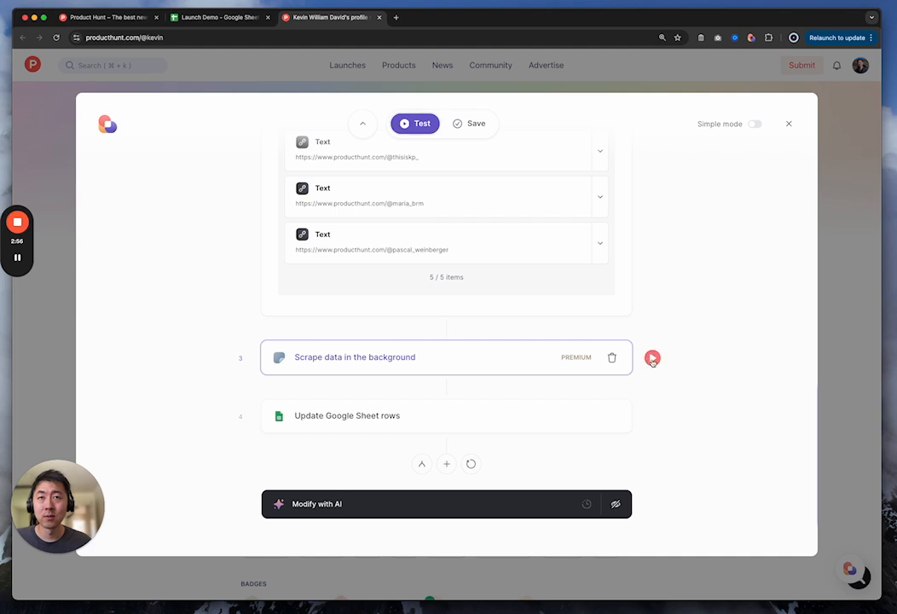
{"action": "left_click", "coordinate": [652, 358]}
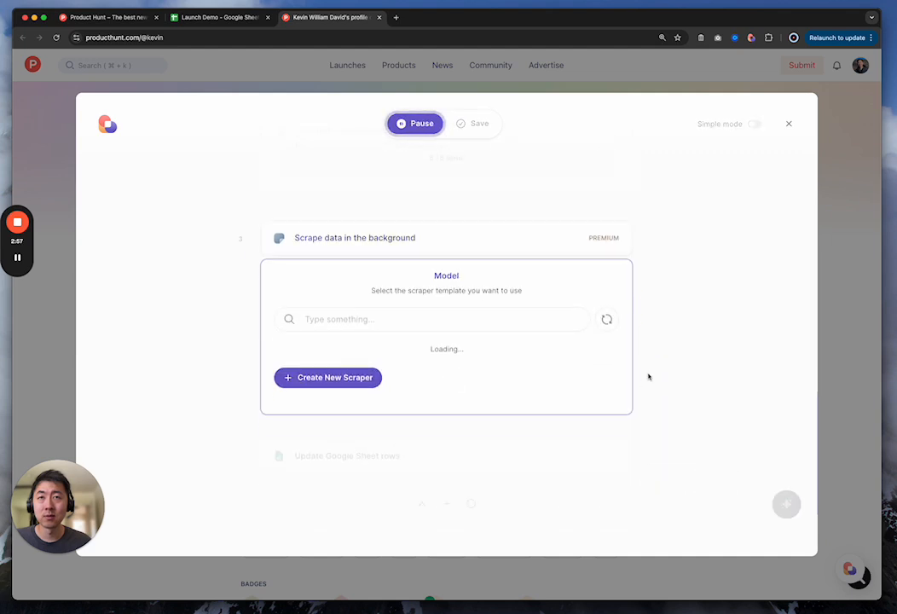
{"action": "left_click", "coordinate": [365, 319]}
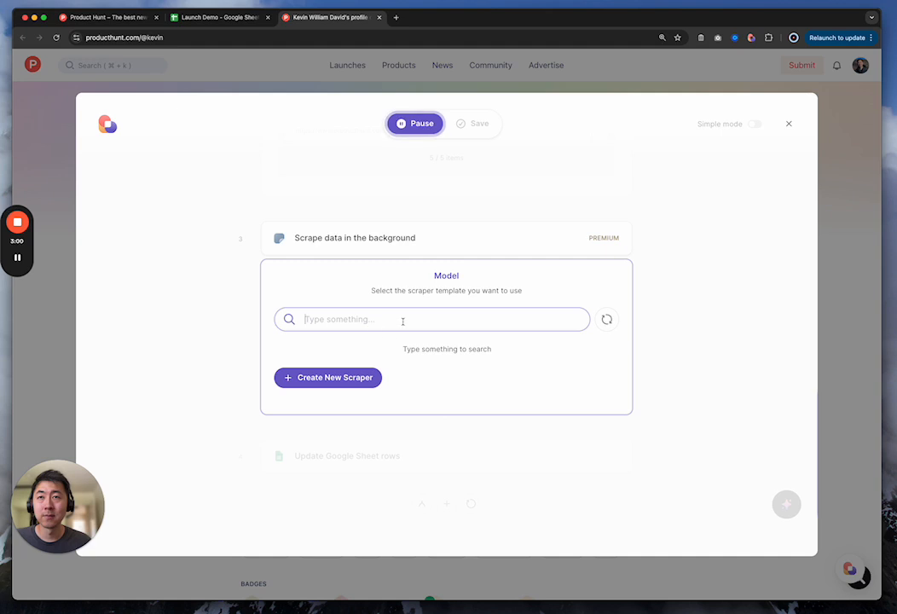
{"action": "left_click", "coordinate": [311, 376]}
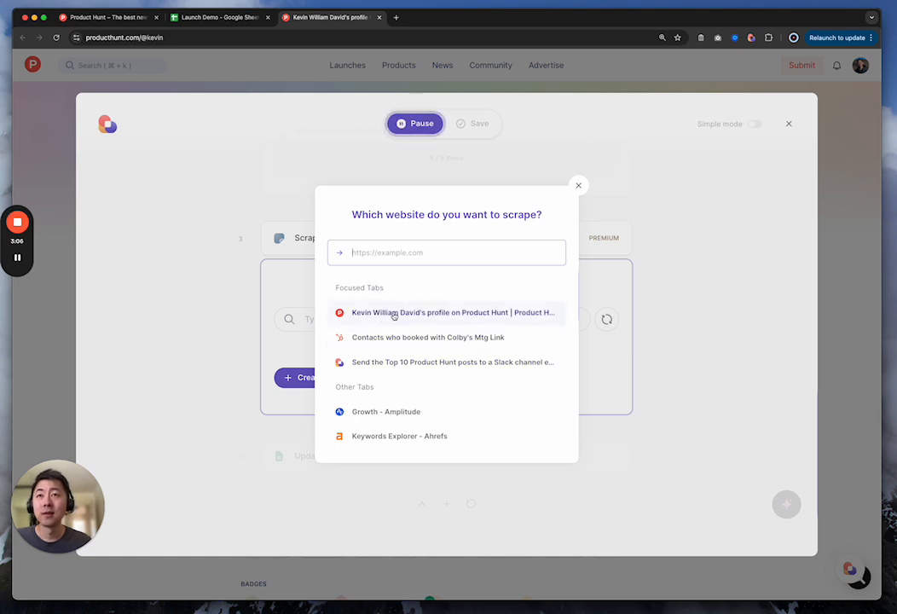
{"action": "left_click", "coordinate": [389, 314]}
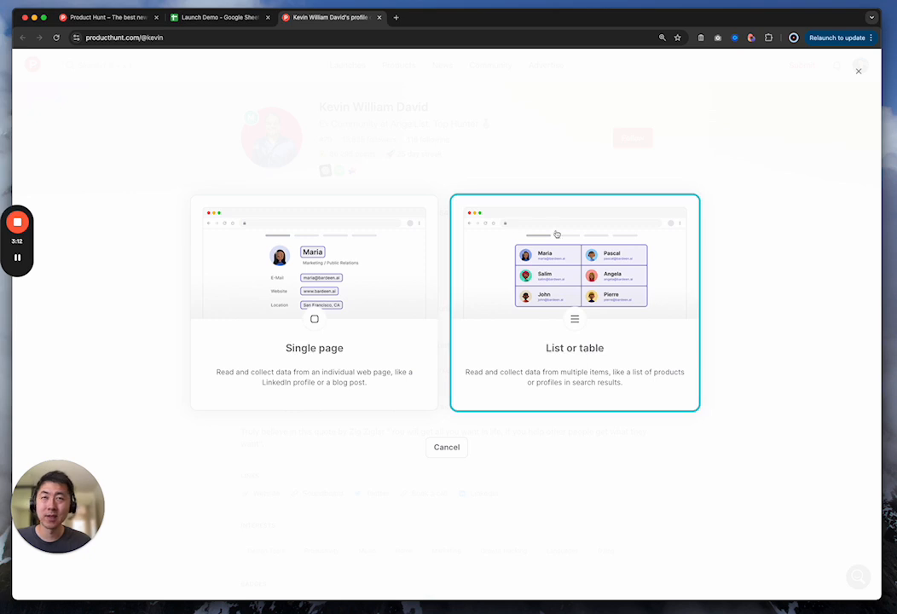
{"action": "left_click", "coordinate": [315, 320]}
- Name the new scraper "Product Hunt Profile" and save the name
{"action": "left_click", "coordinate": [413, 309]}
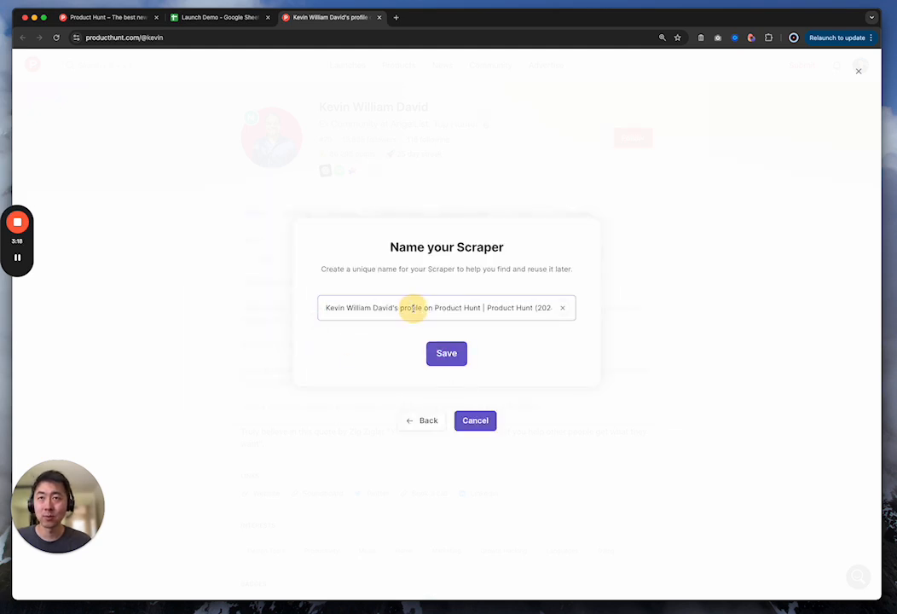
{"action": "key", "text": "super+a"}
{"action": "type", "text": "L"}
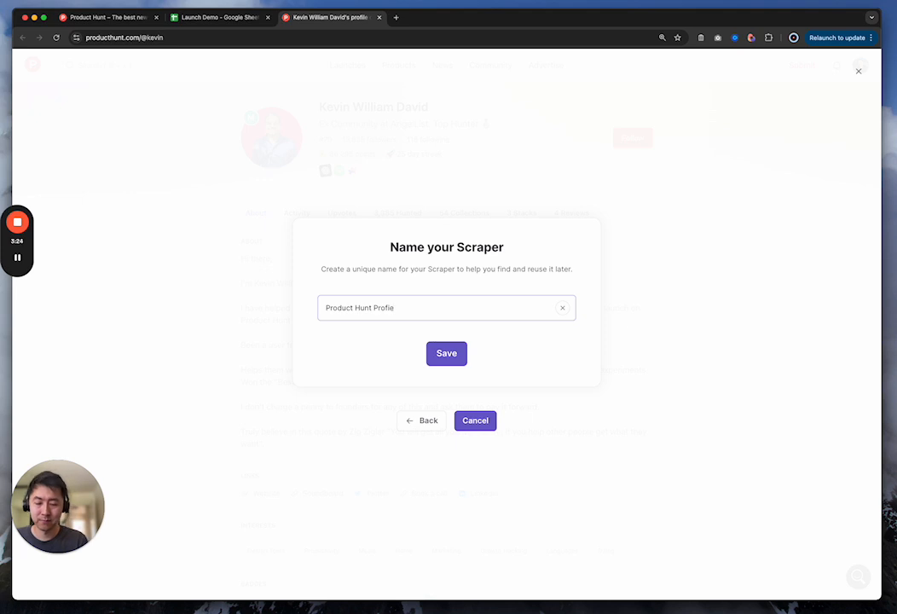
{"action": "left_click", "coordinate": [447, 355]}
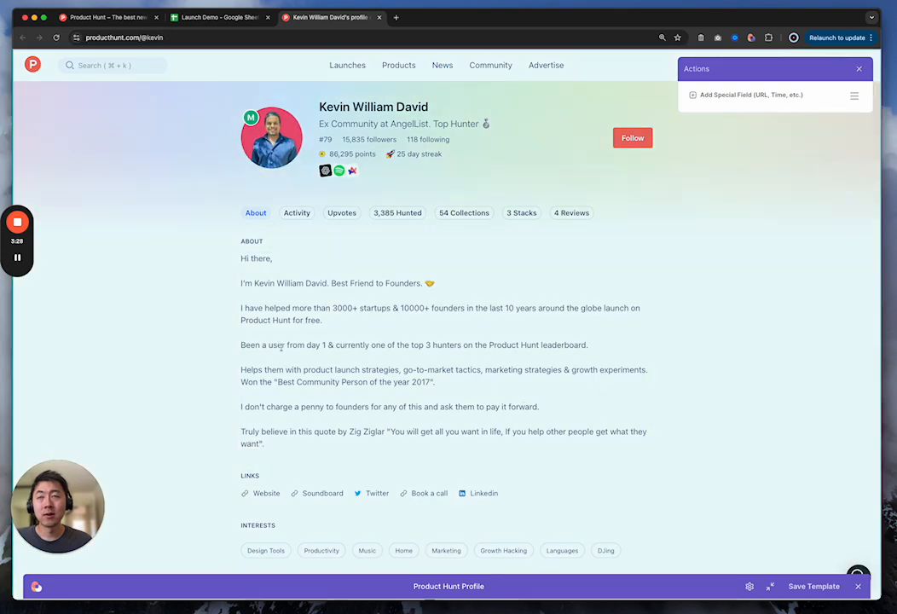
- Add the text and link of the Website entry in the profile's Links section to the scraper
{"action": "scroll", "coordinate": [404, 230], "scroll_direction": "down", "scroll_amount": 2}
{"action": "scroll", "coordinate": [404, 230], "scroll_direction": "up", "scroll_amount": 2}
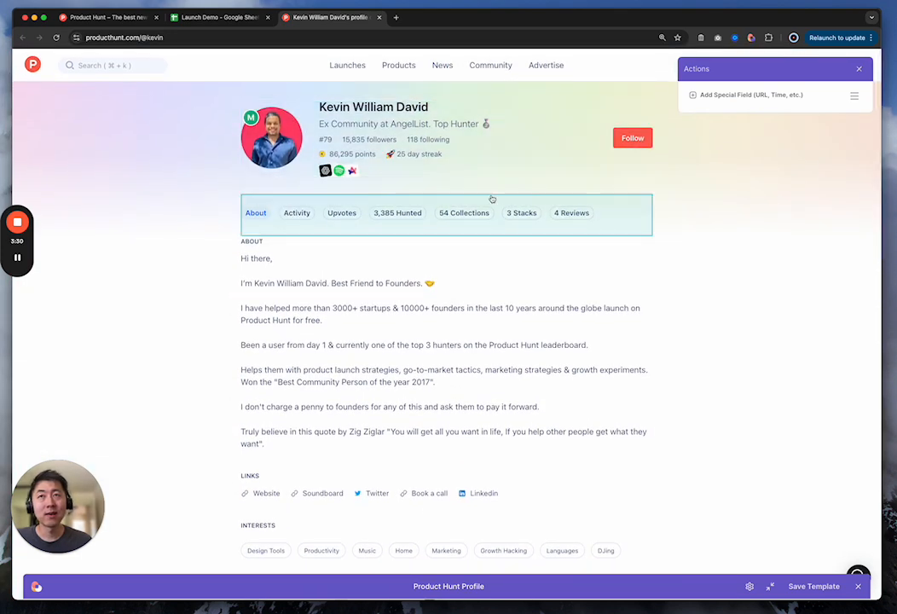
{"action": "scroll", "coordinate": [386, 244], "scroll_direction": "down", "scroll_amount": 2}
{"action": "scroll", "coordinate": [385, 243], "scroll_direction": "down", "scroll_amount": 1}
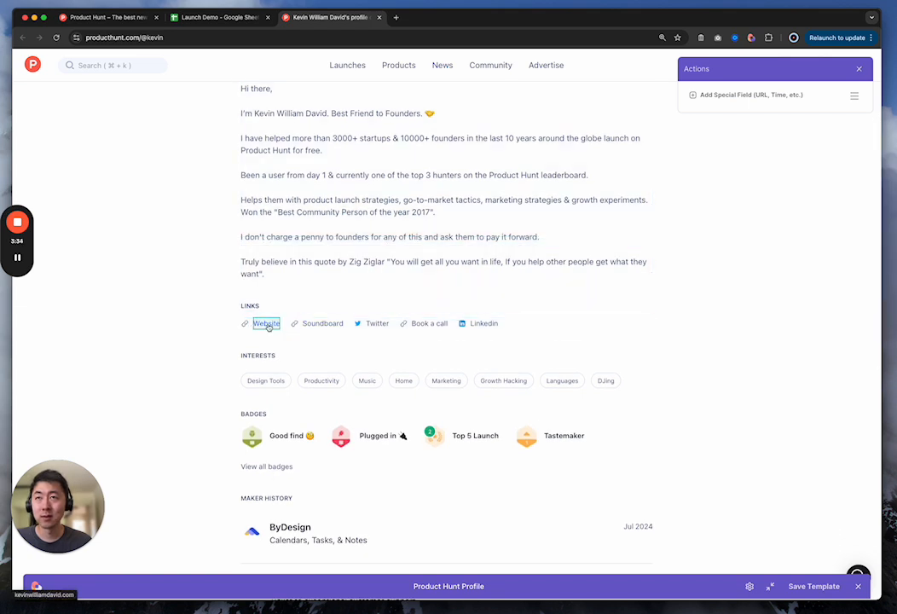
{"action": "left_click", "coordinate": [253, 326]}
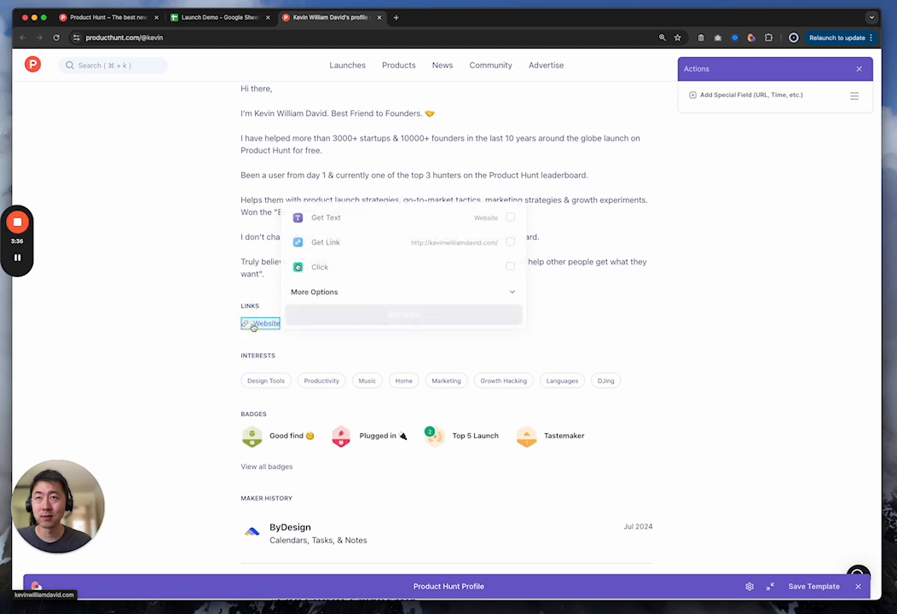
{"action": "left_click", "coordinate": [509, 218]}
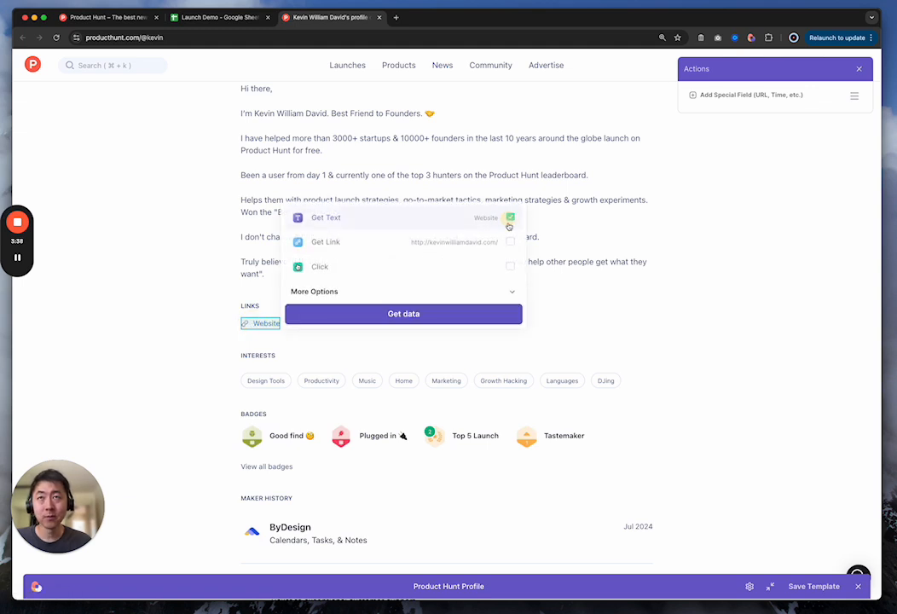
{"action": "left_click", "coordinate": [511, 242]}
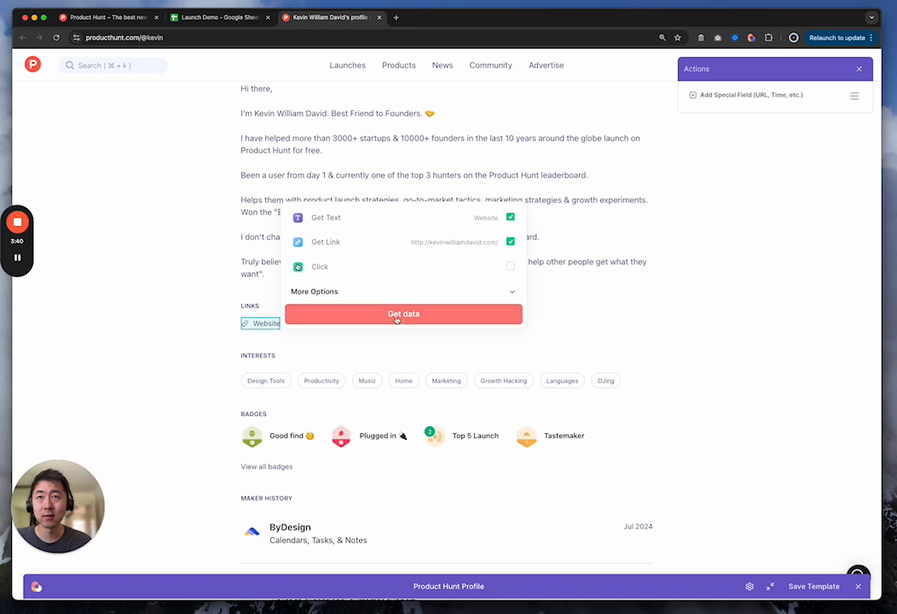
{"action": "left_click", "coordinate": [396, 316]}
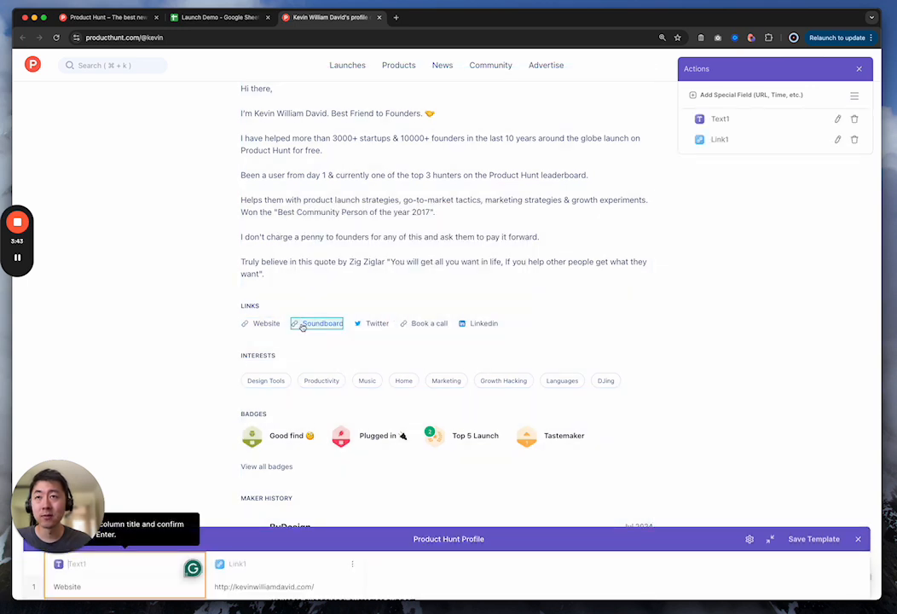
- Add the text and link of the Soundboard entry to the scraper
{"action": "left_click", "coordinate": [301, 326]}
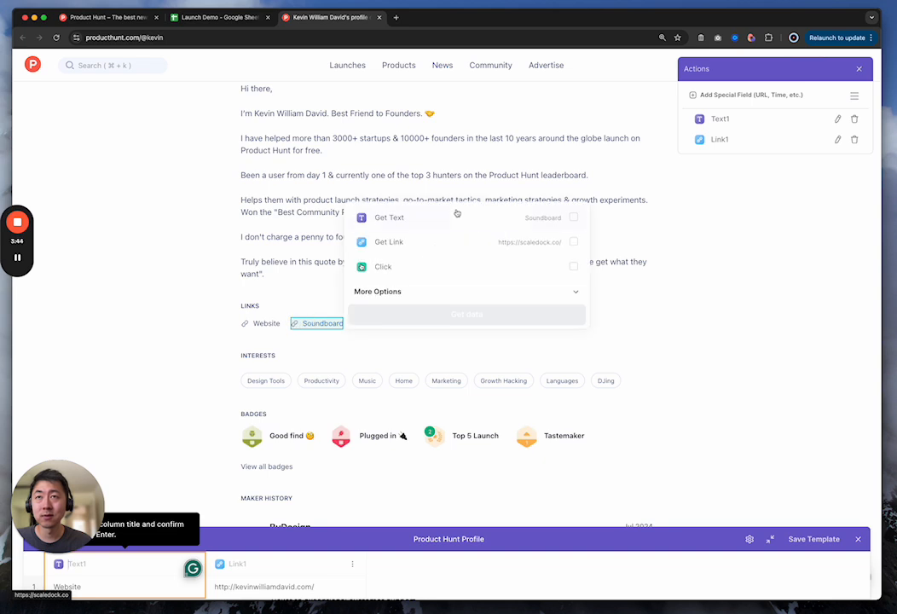
{"action": "left_click", "coordinate": [573, 218]}
{"action": "left_click", "coordinate": [573, 242]}
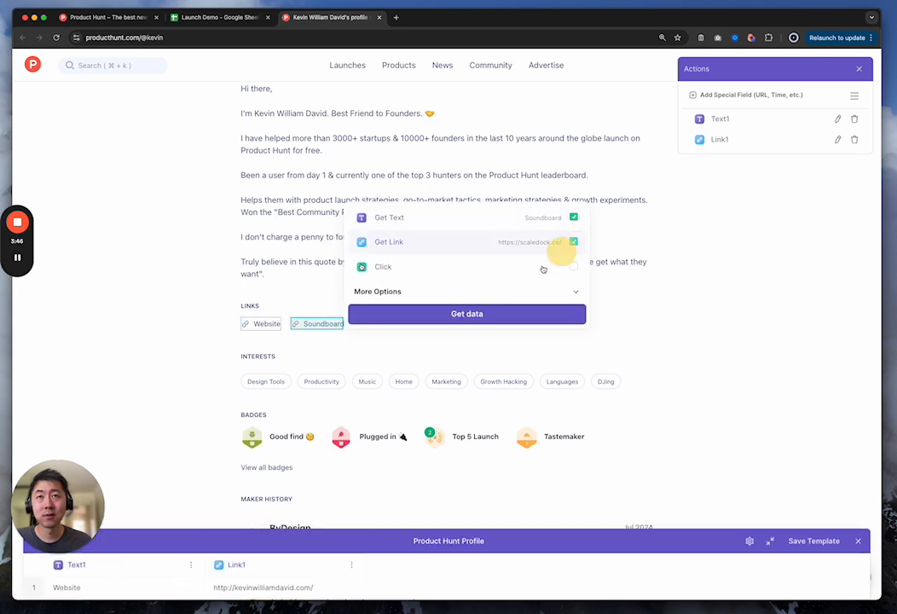
{"action": "left_click", "coordinate": [464, 314]}
- Add the text and link of the Twitter entry to the scraper
{"action": "left_click", "coordinate": [367, 329]}
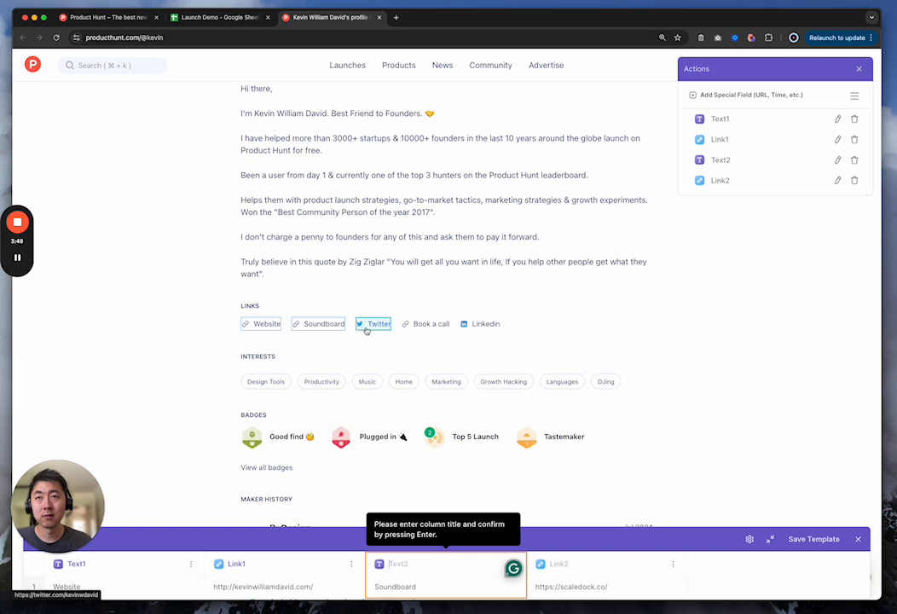
{"action": "left_click", "coordinate": [620, 218]}
{"action": "left_click", "coordinate": [620, 243]}
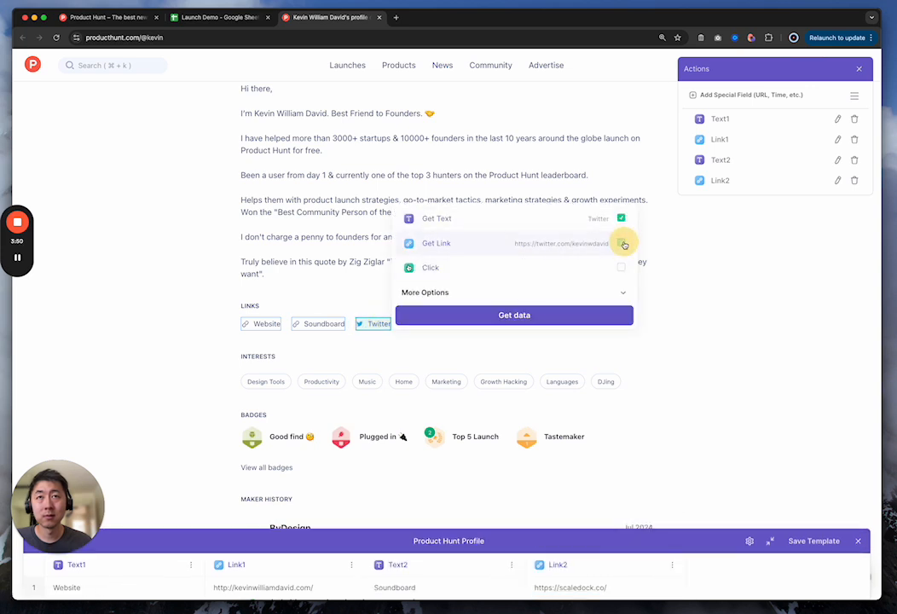
{"action": "left_click", "coordinate": [552, 314]}
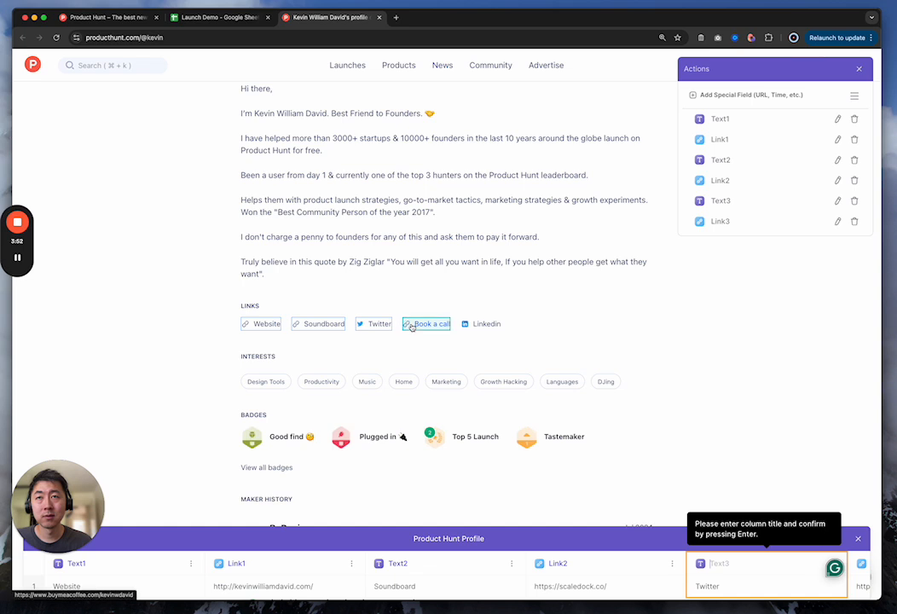
- Add the text and link of the Book a call entry to the scraper
{"action": "left_click", "coordinate": [411, 327]}
{"action": "left_click", "coordinate": [680, 218]}
{"action": "left_click", "coordinate": [682, 244]}
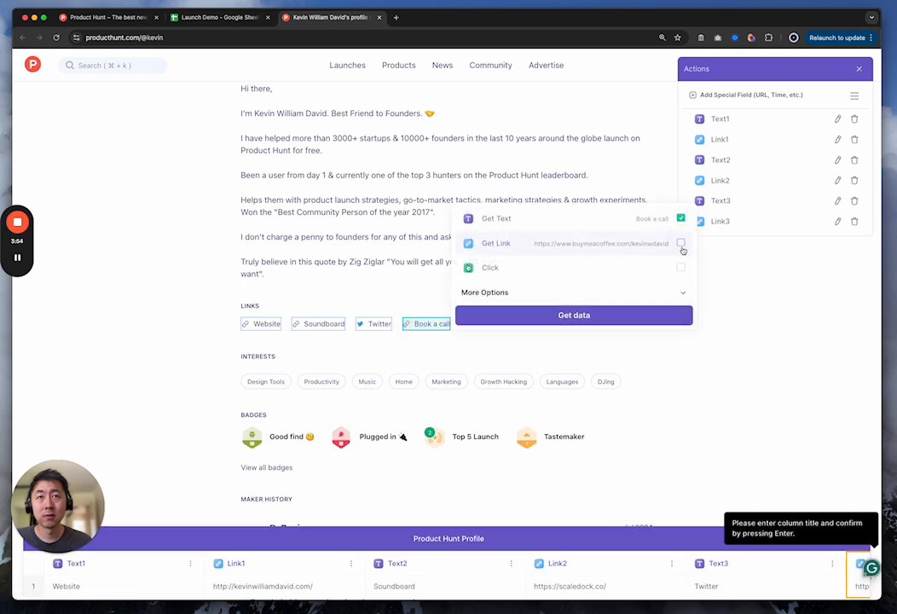
{"action": "left_click", "coordinate": [574, 314]}
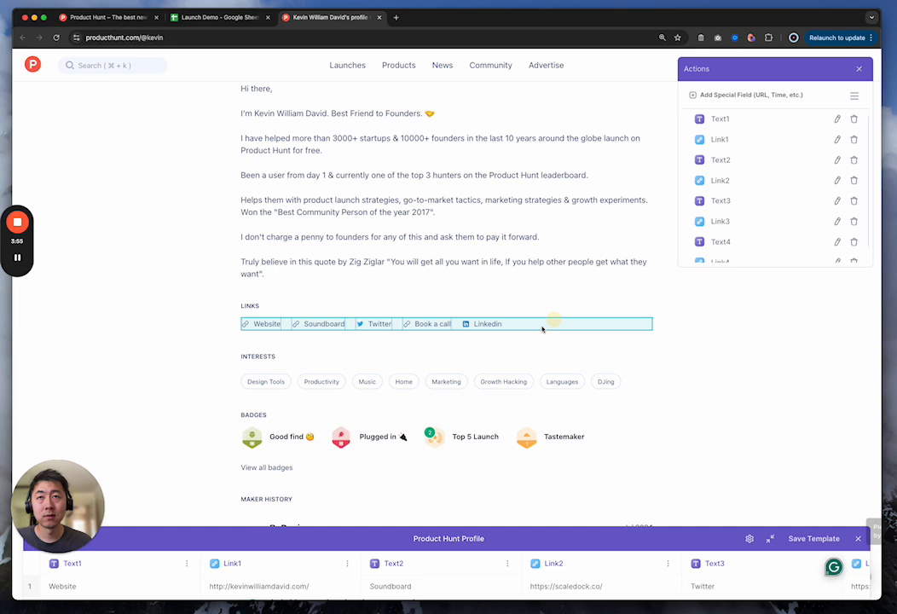
- Add the text and link of the Linkedin entry to the scraper
{"action": "left_click", "coordinate": [473, 328]}
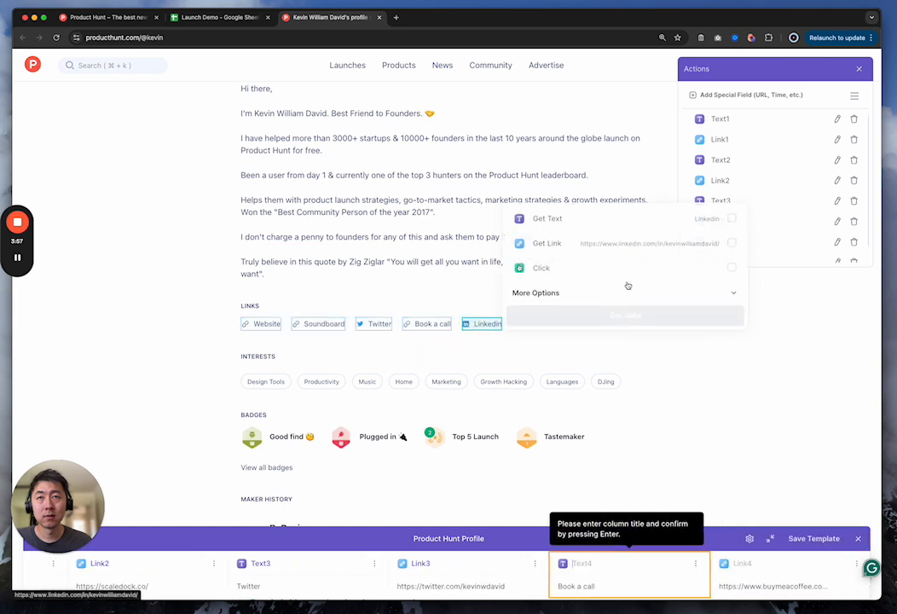
{"action": "left_click", "coordinate": [731, 219]}
{"action": "left_click", "coordinate": [731, 243]}
{"action": "left_click", "coordinate": [627, 315]}
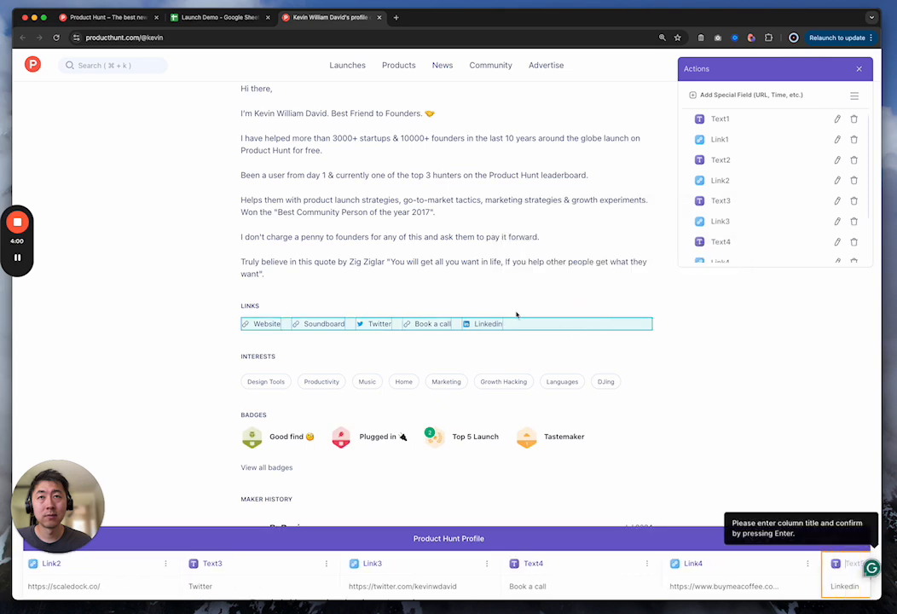
{"action": "scroll", "coordinate": [467, 281], "scroll_direction": "down", "scroll_amount": 3}
{"action": "scroll", "coordinate": [468, 281], "scroll_direction": "down", "scroll_amount": 8}
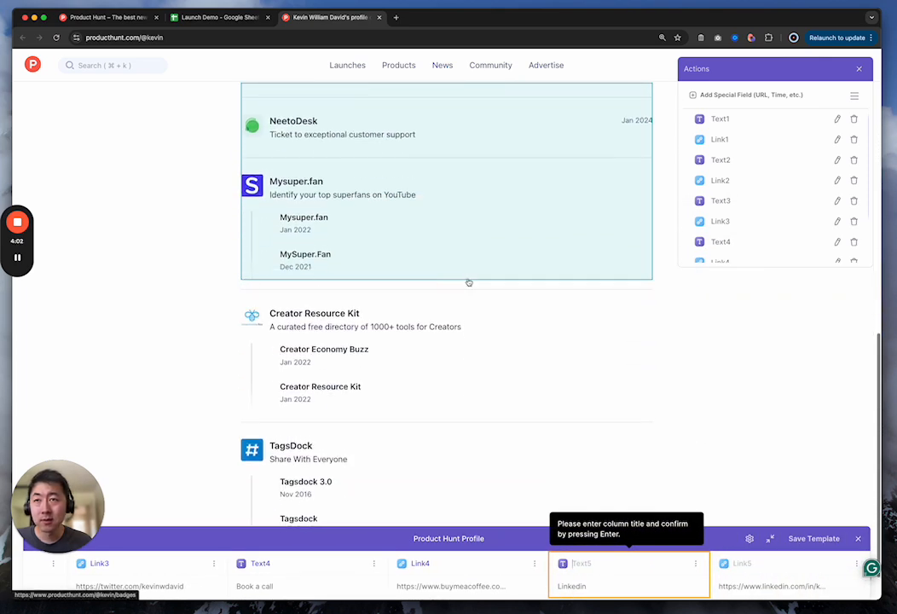
{"action": "scroll", "coordinate": [468, 280], "scroll_direction": "up", "scroll_amount": 10}
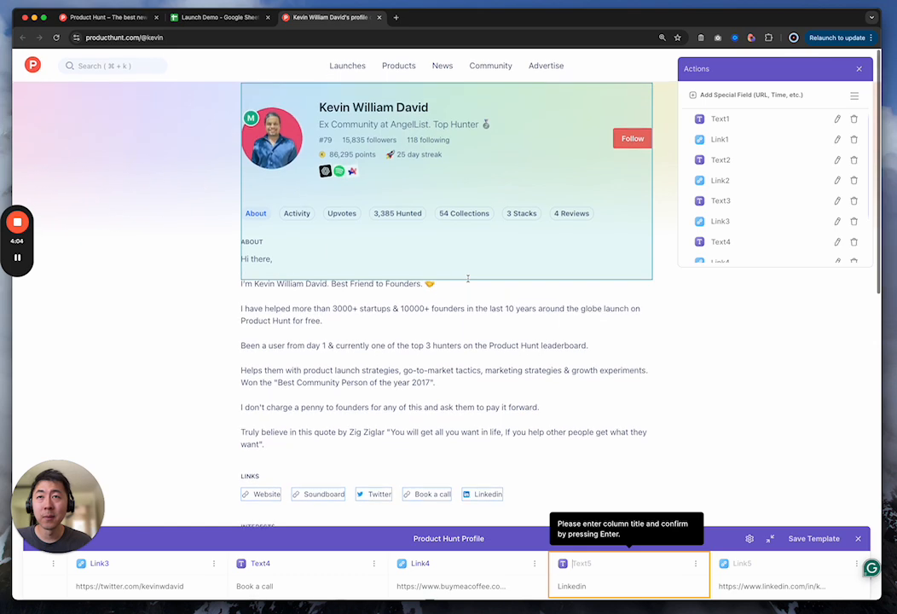
- Look through the whole Product Hunt profile page, from the header and About text to the maker history, for further data to scrape
{"action": "scroll", "coordinate": [468, 280], "scroll_direction": "up", "scroll_amount": 1}
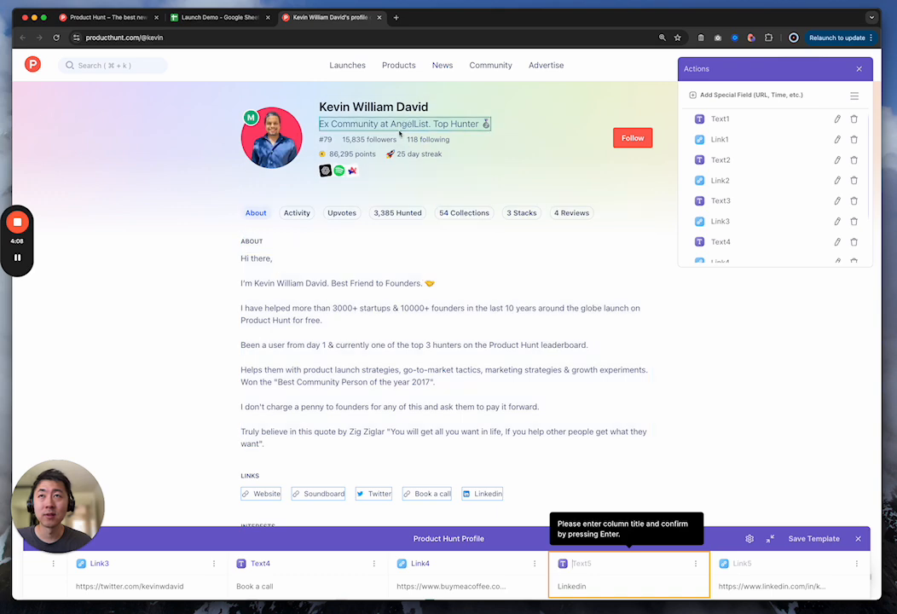
{"action": "scroll", "coordinate": [383, 239], "scroll_direction": "down", "scroll_amount": 2}
{"action": "scroll", "coordinate": [384, 239], "scroll_direction": "down", "scroll_amount": 1}
{"action": "scroll", "coordinate": [383, 239], "scroll_direction": "up", "scroll_amount": 3}
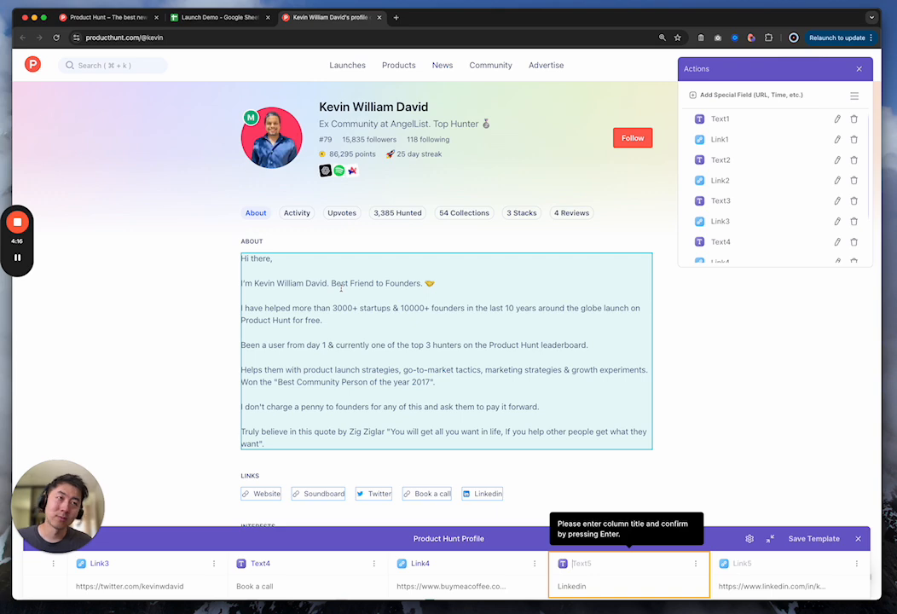
{"action": "scroll", "coordinate": [412, 300], "scroll_direction": "down", "scroll_amount": 10}
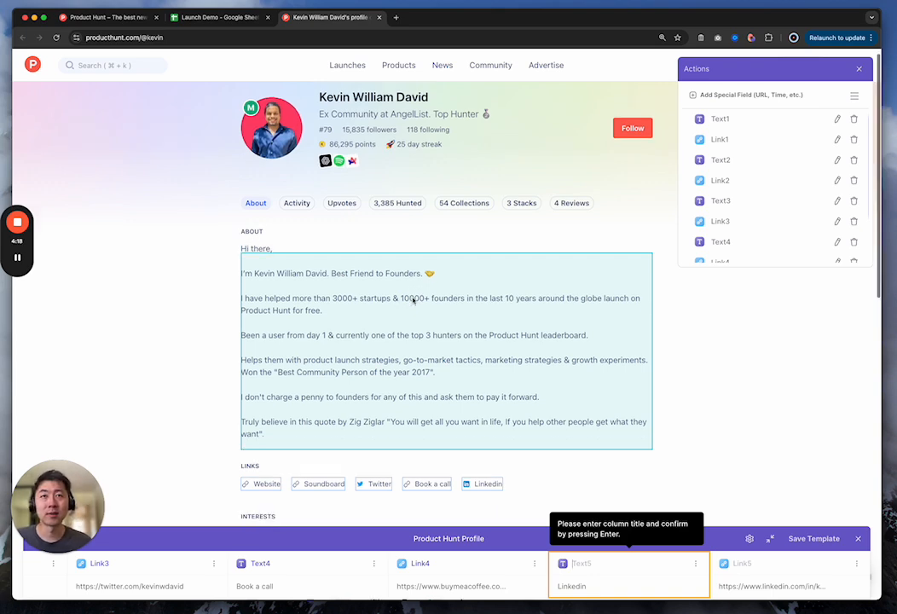
{"action": "scroll", "coordinate": [412, 300], "scroll_direction": "up", "scroll_amount": 10}
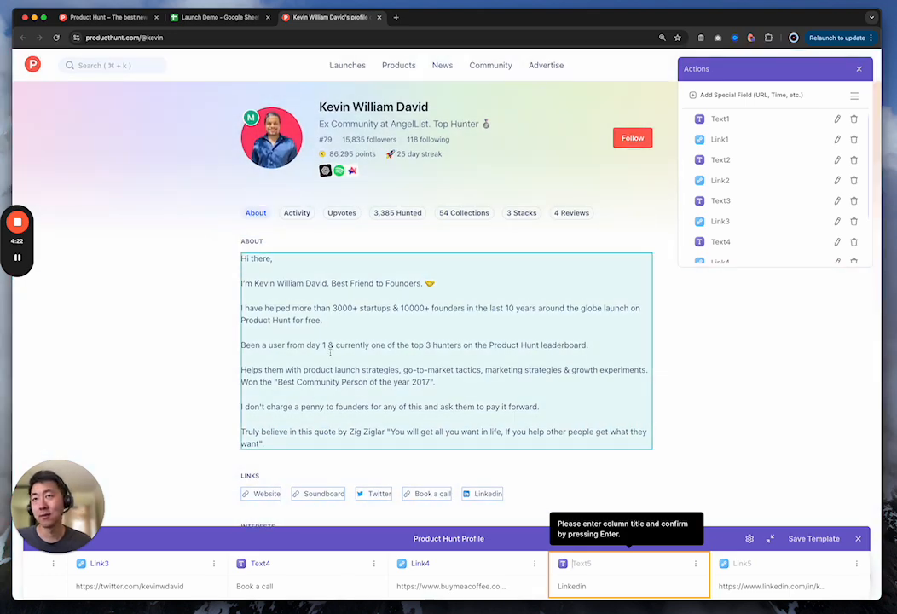
{"action": "scroll", "coordinate": [375, 161], "scroll_direction": "down", "scroll_amount": 10}
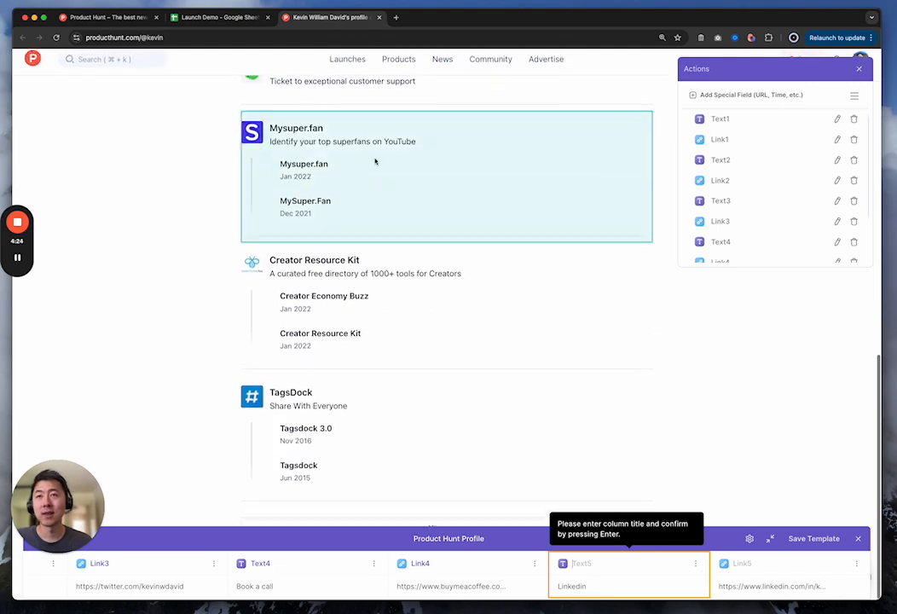
{"action": "scroll", "coordinate": [300, 316], "scroll_direction": "up", "scroll_amount": 5}
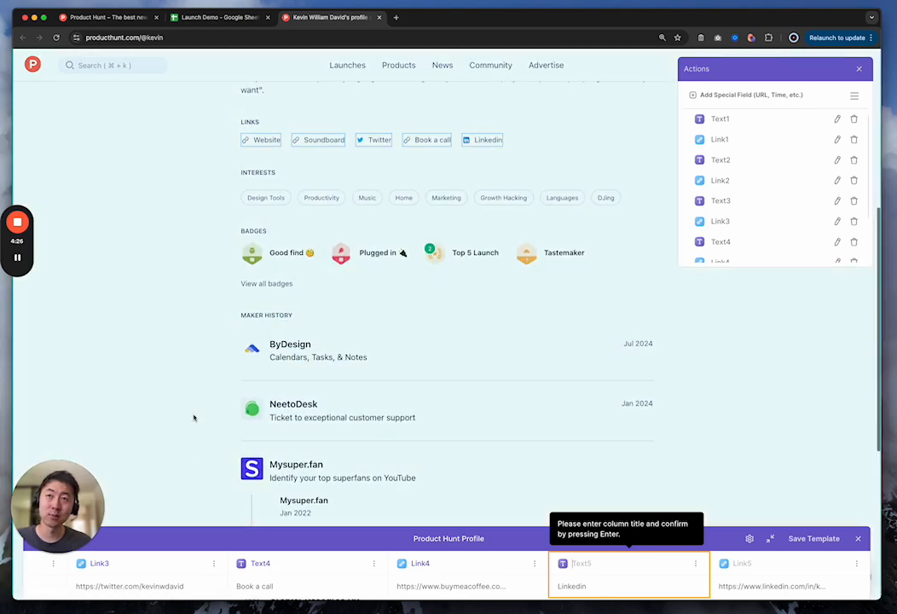
{"action": "scroll", "coordinate": [338, 358], "scroll_direction": "up", "scroll_amount": 5}
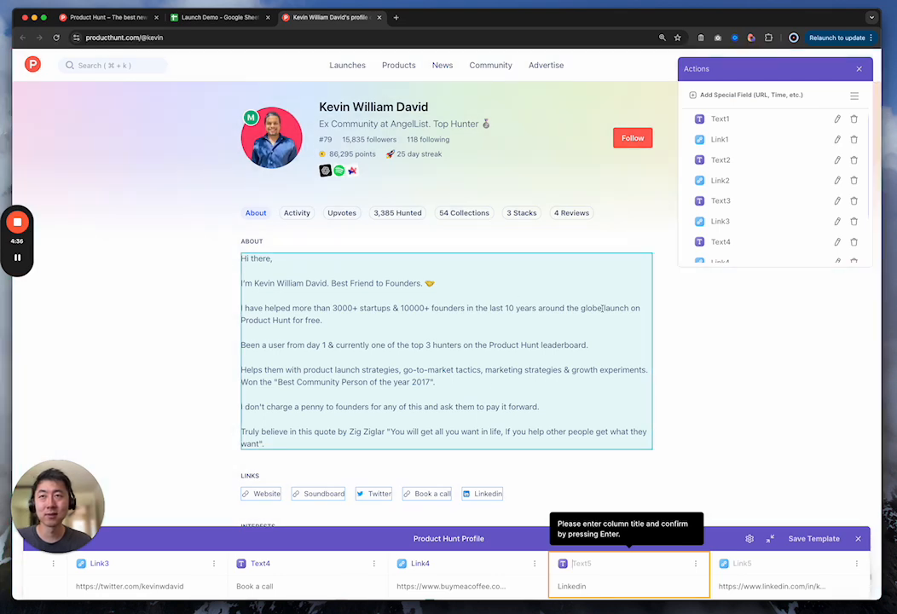
{"action": "scroll", "coordinate": [480, 341], "scroll_direction": "down", "scroll_amount": 5}
{"action": "scroll", "coordinate": [480, 341], "scroll_direction": "up", "scroll_amount": 5}
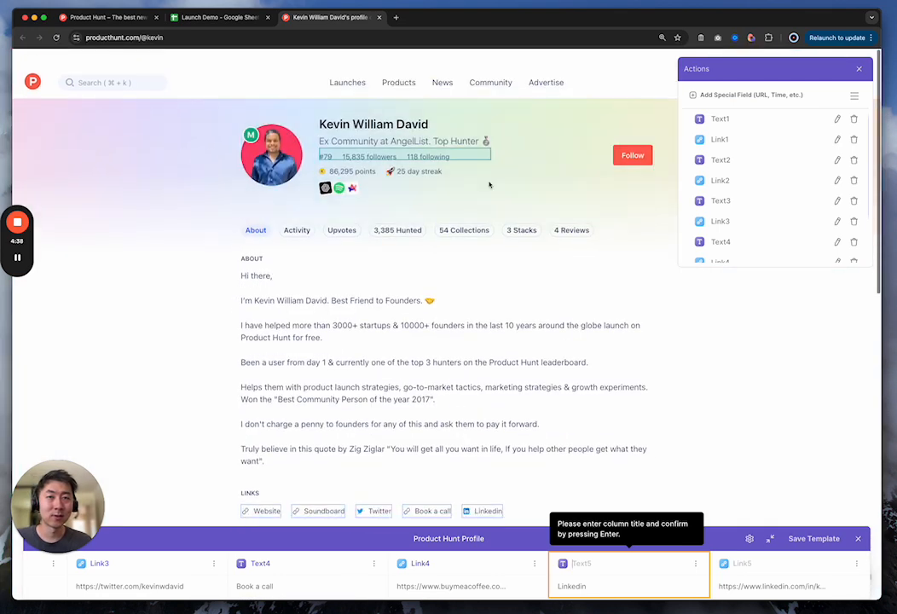
- Save the scraper template and set Product Hunt Profile as the model for the background scraping action
{"action": "left_click", "coordinate": [814, 538]}
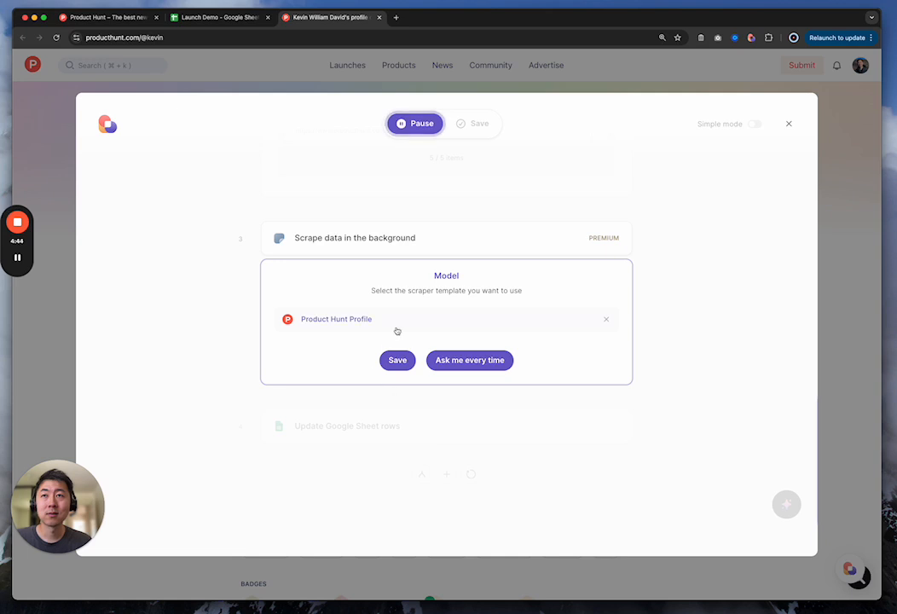
{"action": "left_click", "coordinate": [401, 365]}
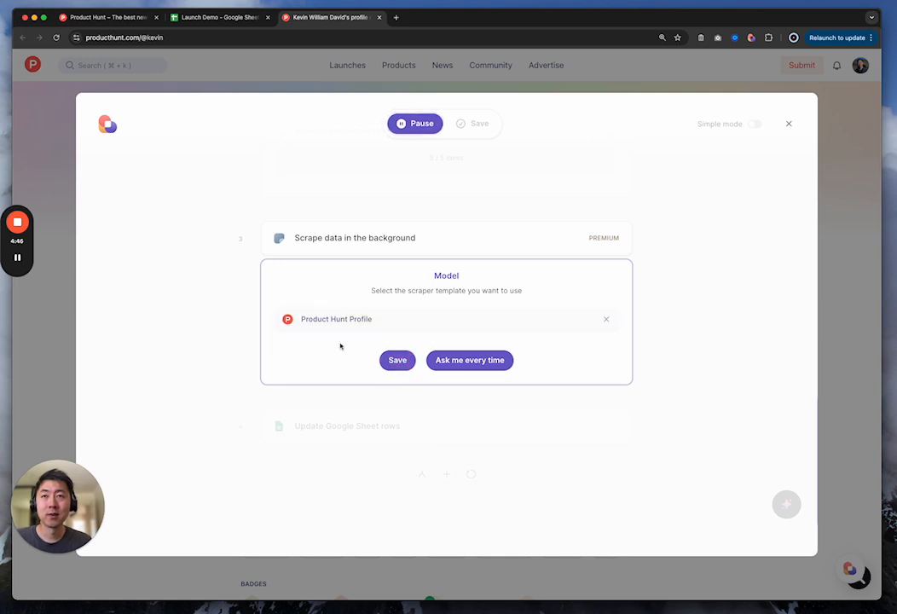
{"action": "left_click", "coordinate": [401, 365]}
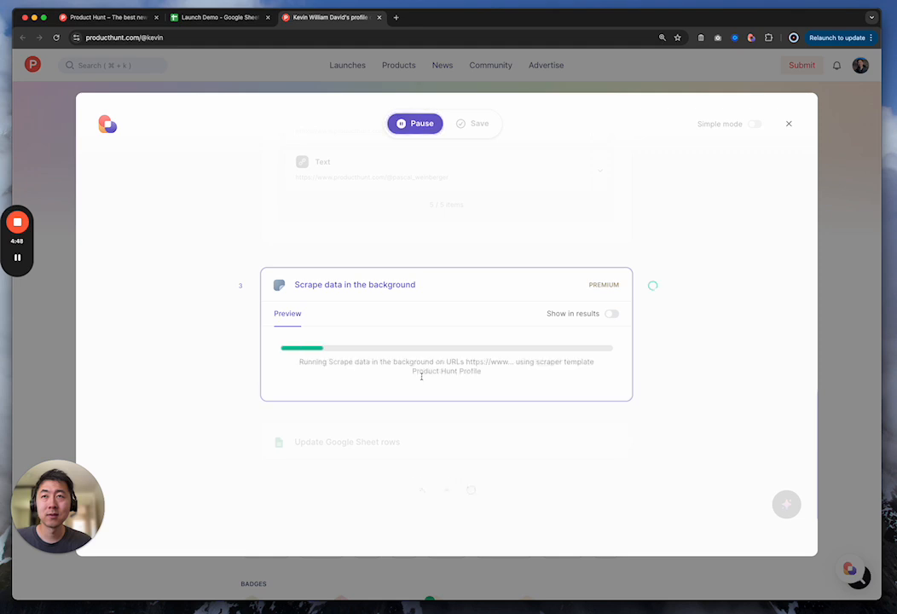
- Test the automation up to the background scraping action and review the preview table across to the Link5 column
{"action": "scroll", "coordinate": [490, 380], "scroll_direction": "down", "scroll_amount": 1}
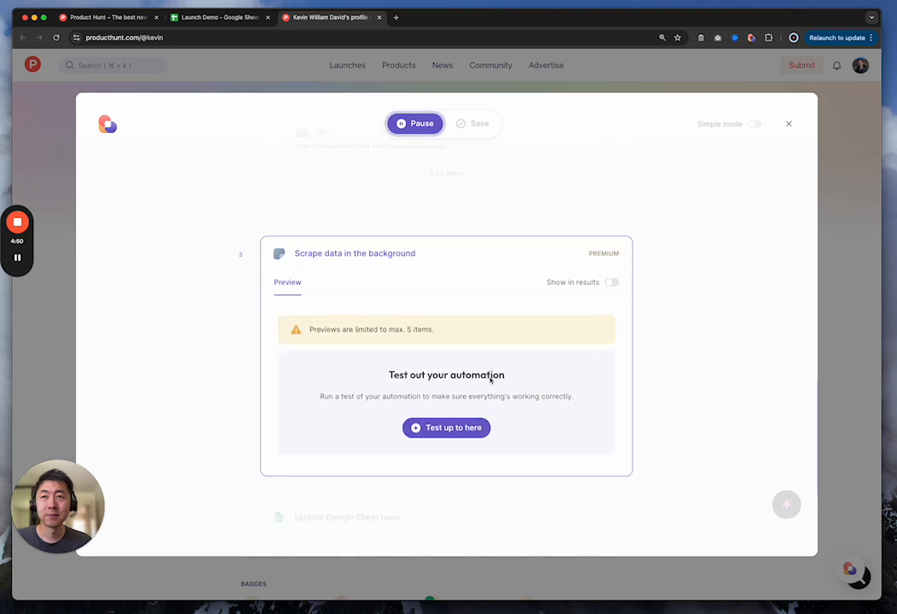
{"action": "left_click", "coordinate": [453, 427]}
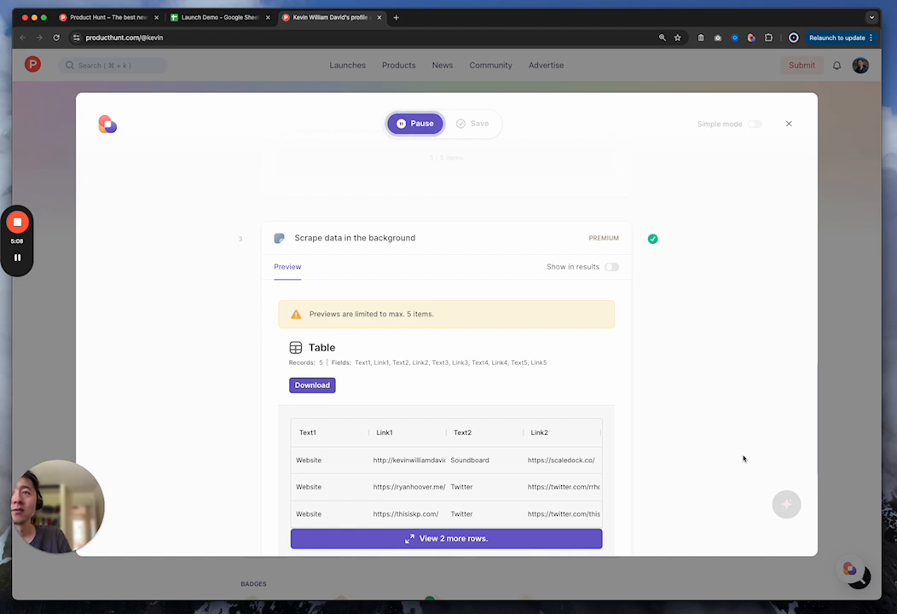
{"action": "scroll", "coordinate": [417, 376], "scroll_direction": "down", "scroll_amount": 2}
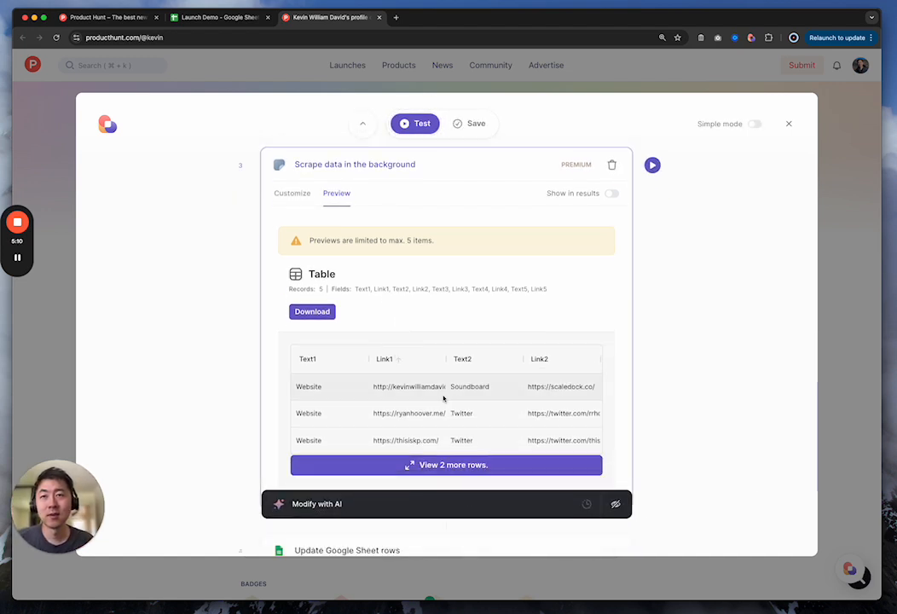
{"action": "scroll", "coordinate": [439, 405], "scroll_direction": "right", "scroll_amount": 6}
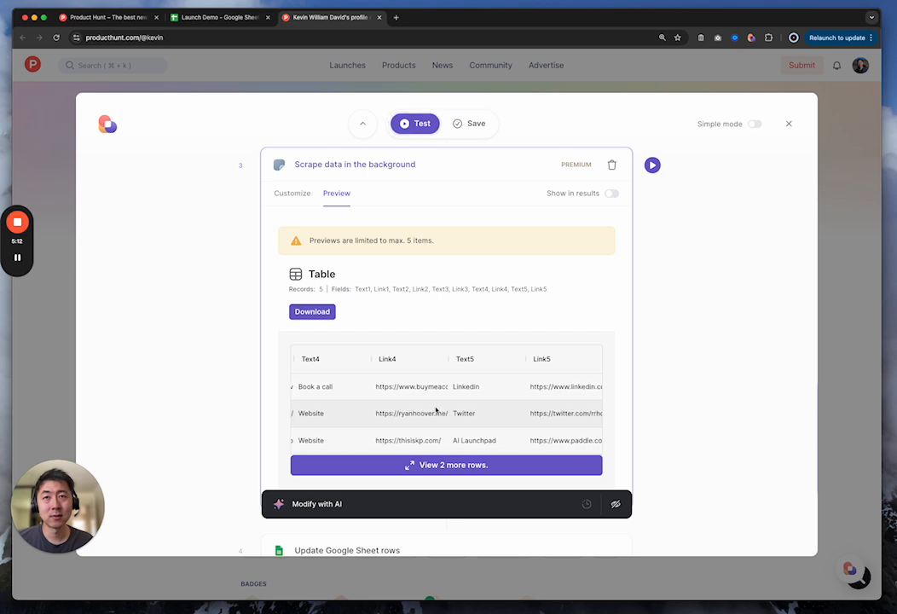
- Run the Update Google Sheet rows action, accepting the suggested column mapping for the scraped text and link fields
{"action": "scroll", "coordinate": [436, 410], "scroll_direction": "down", "scroll_amount": 5}
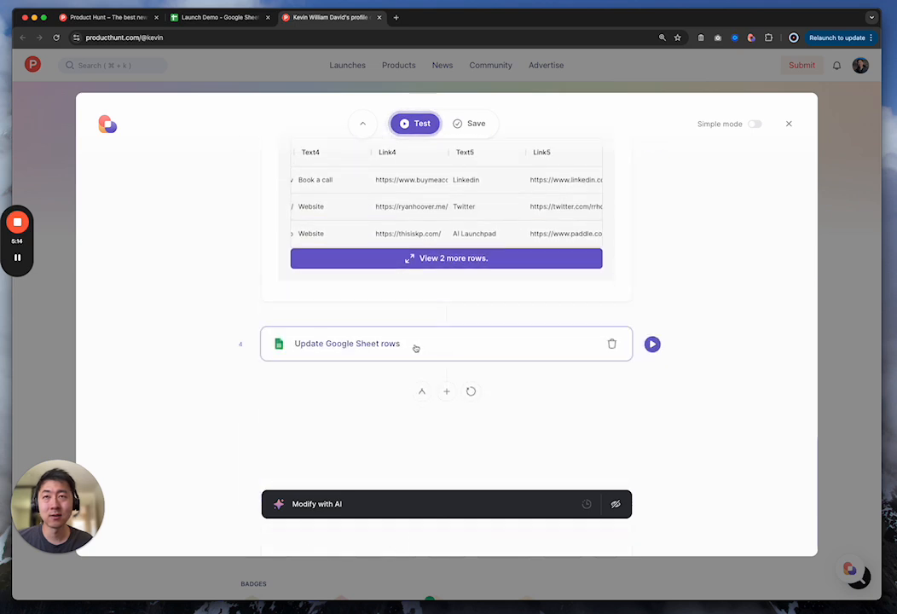
{"action": "left_click", "coordinate": [650, 344]}
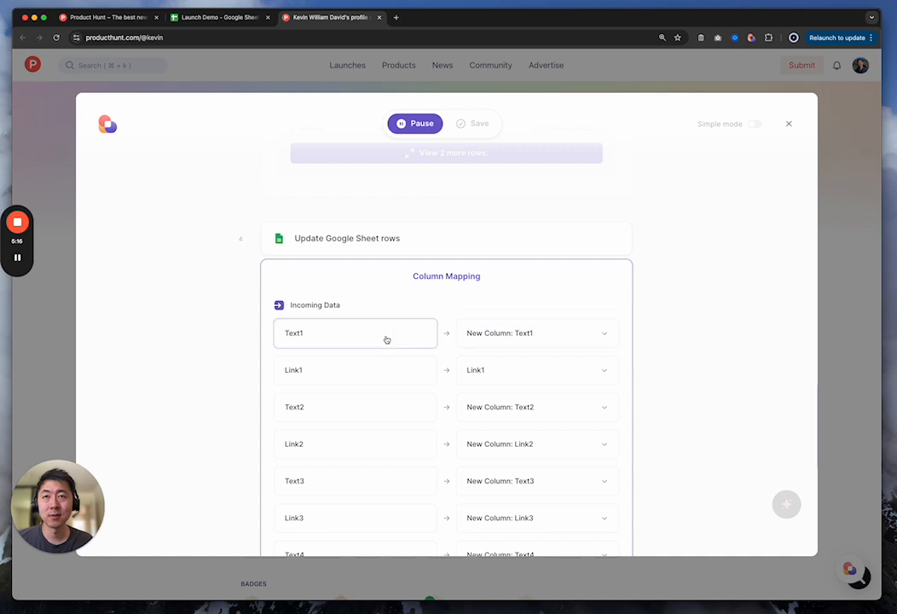
{"action": "scroll", "coordinate": [386, 340], "scroll_direction": "down", "scroll_amount": 3}
{"action": "scroll", "coordinate": [386, 340], "scroll_direction": "down", "scroll_amount": 4}
{"action": "left_click", "coordinate": [444, 369]}
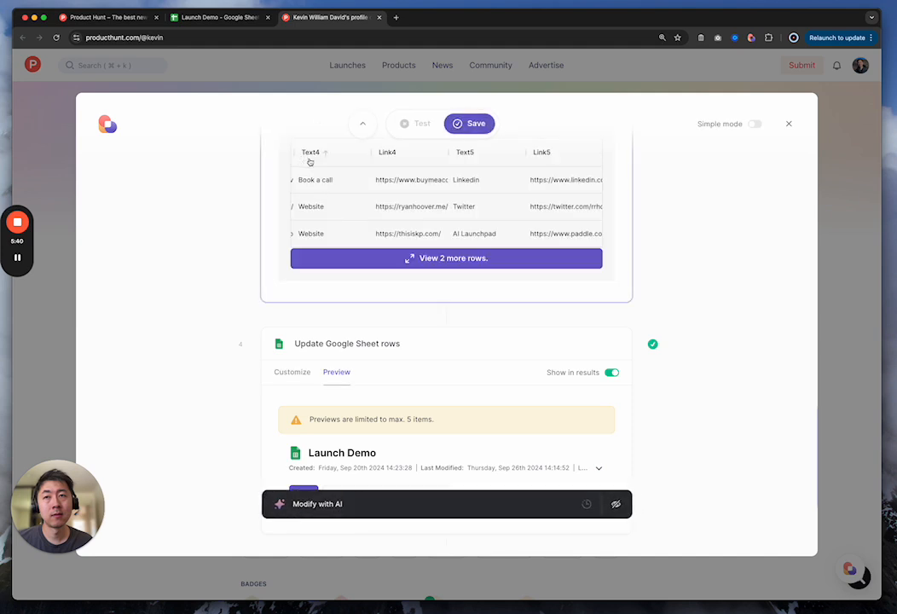
- In the Launch Demo Google Sheet, select rows 1 through 6 and shrink them together to a uniform single-line height
{"action": "left_click", "coordinate": [227, 17]}
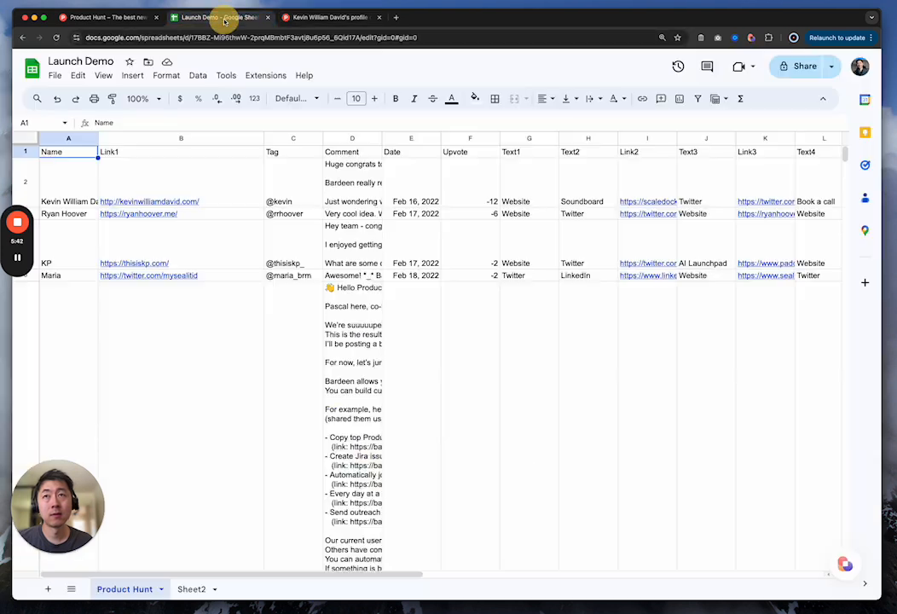
{"action": "scroll", "coordinate": [503, 335], "scroll_direction": "down", "scroll_amount": 1}
{"action": "scroll", "coordinate": [502, 335], "scroll_direction": "up", "scroll_amount": 1}
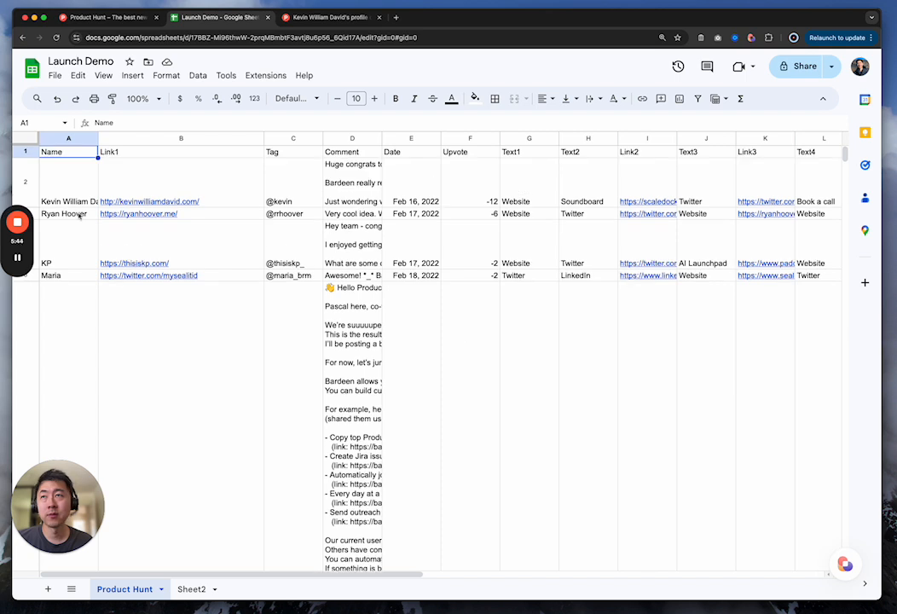
{"action": "left_click", "coordinate": [25, 141]}
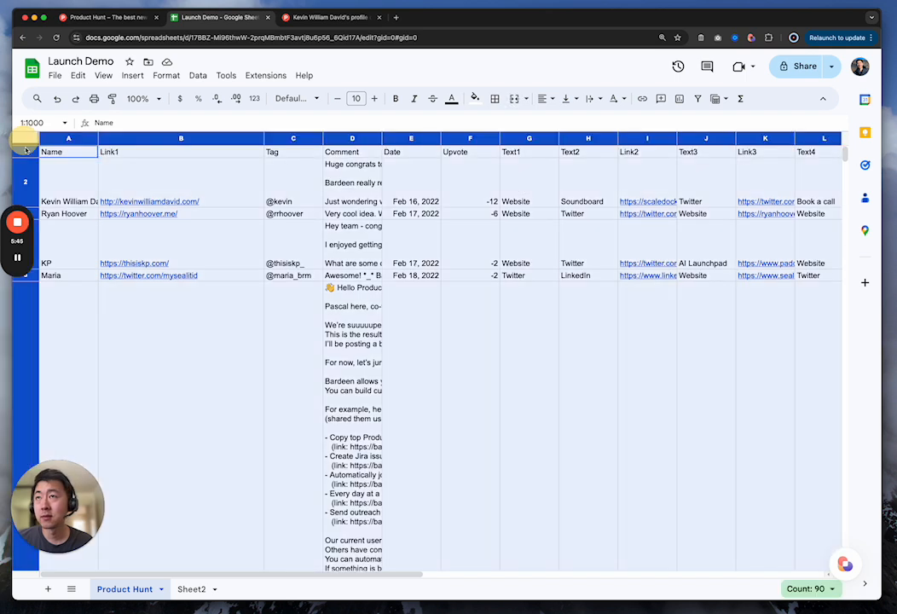
{"action": "left_click", "coordinate": [33, 210]}
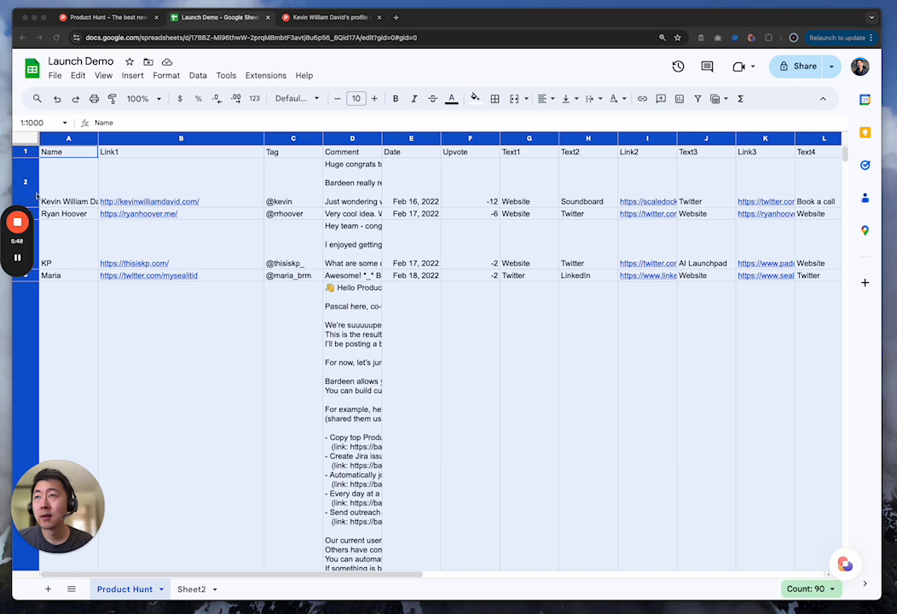
{"action": "left_click", "coordinate": [26, 151]}
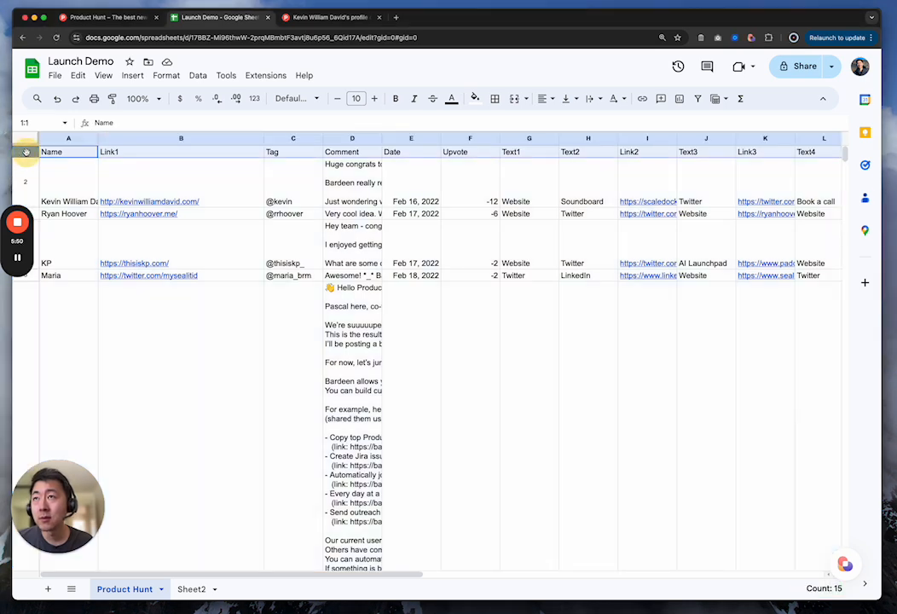
{"action": "scroll", "coordinate": [38, 320], "scroll_direction": "down", "scroll_amount": 10}
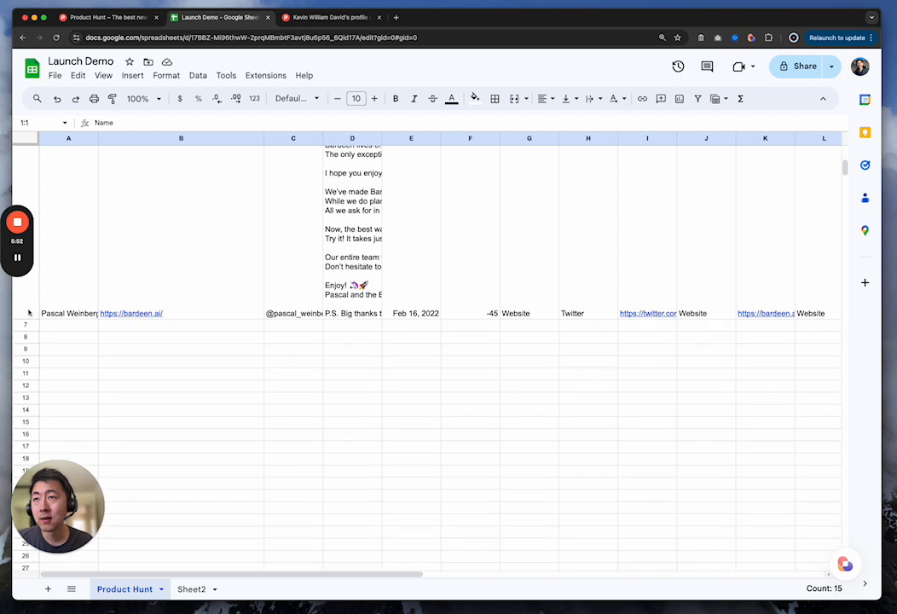
{"action": "left_click", "coordinate": [29, 313], "text": "shift"}
{"action": "scroll", "coordinate": [158, 215], "scroll_direction": "up", "scroll_amount": 10}
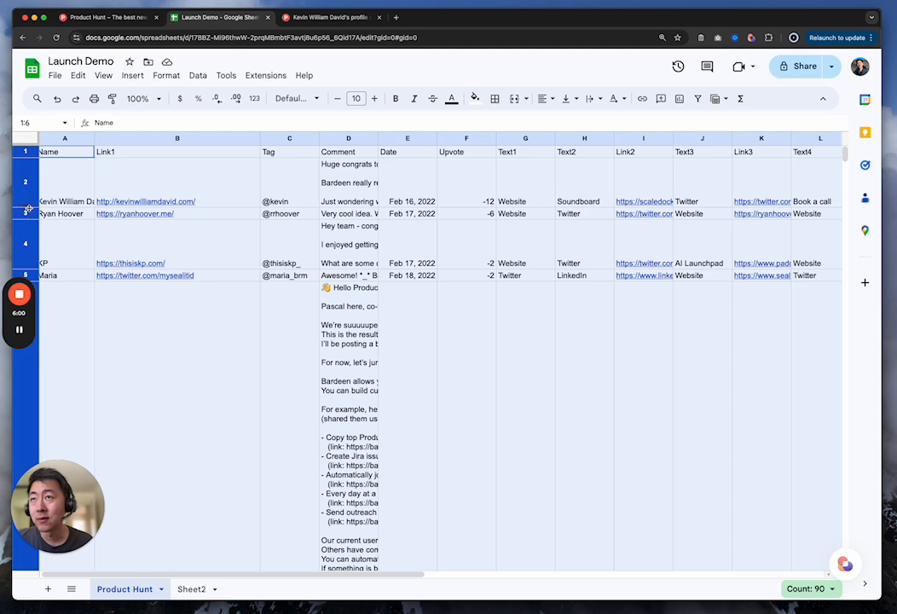
{"action": "left_click_drag", "start_coordinate": [25, 207], "coordinate": [26, 168]}
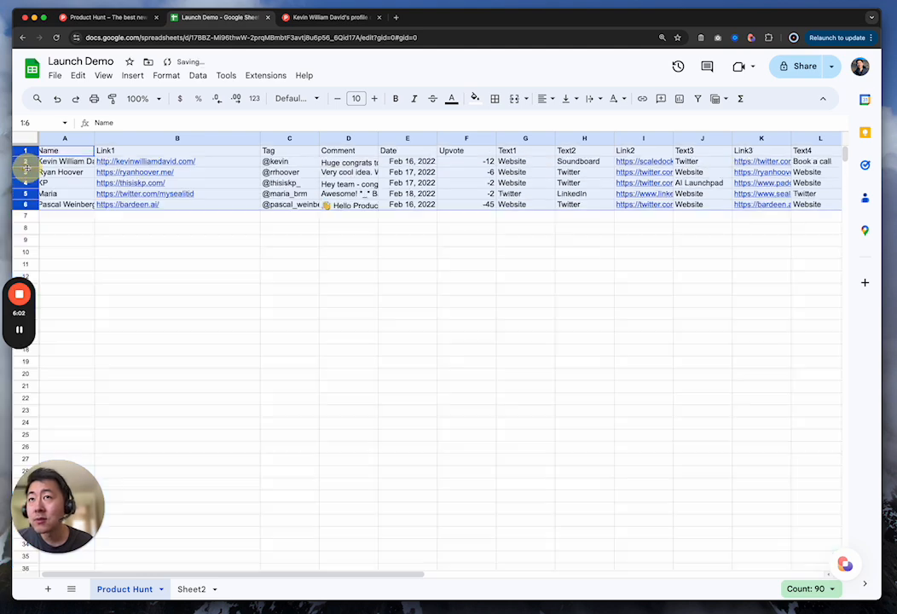
{"action": "left_click", "coordinate": [214, 208]}
- Review the sheet's original columns from Link1 through Date
{"action": "scroll", "coordinate": [341, 213], "scroll_direction": "right", "scroll_amount": 2}
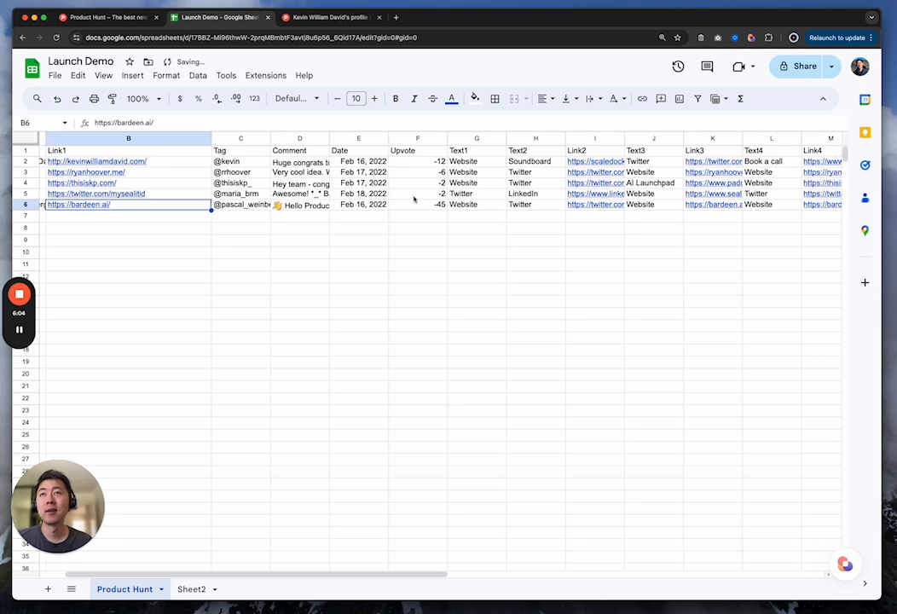
{"action": "scroll", "coordinate": [341, 213], "scroll_direction": "left", "scroll_amount": 2}
{"action": "left_click", "coordinate": [412, 137]}
{"action": "left_click_drag", "start_coordinate": [412, 137], "coordinate": [234, 136]}
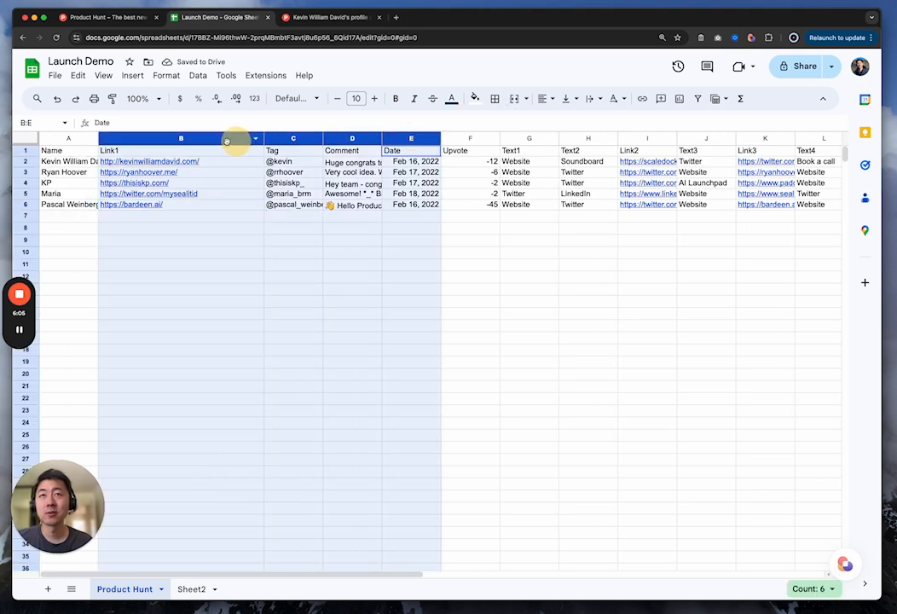
{"action": "left_click", "coordinate": [220, 183]}
{"action": "left_click", "coordinate": [356, 185]}
- Highlight the scraped columns G through O, from Text1 to Link5, to review the added data
{"action": "scroll", "coordinate": [357, 184], "scroll_direction": "right", "scroll_amount": 3}
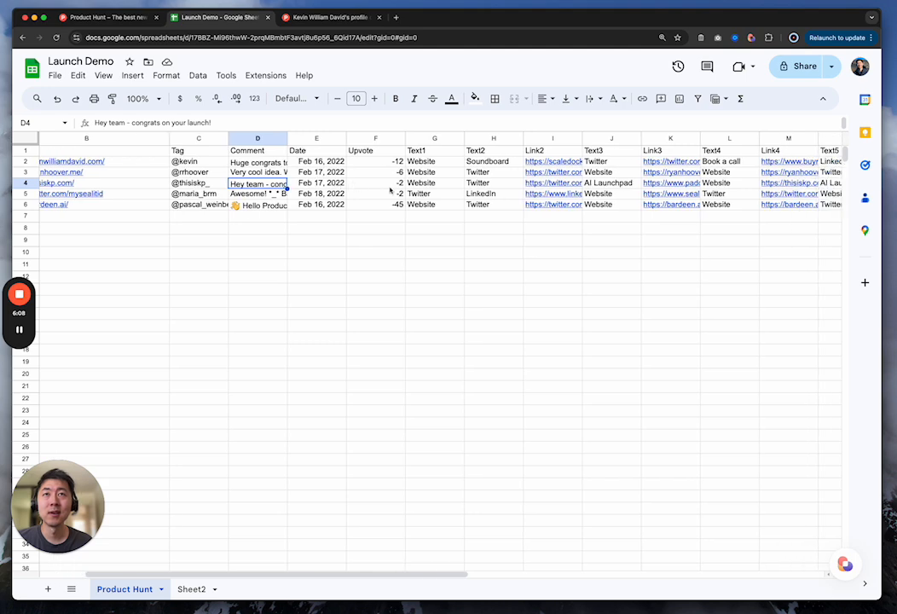
{"action": "left_click", "coordinate": [417, 138]}
{"action": "scroll", "coordinate": [511, 171], "scroll_direction": "right", "scroll_amount": 8}
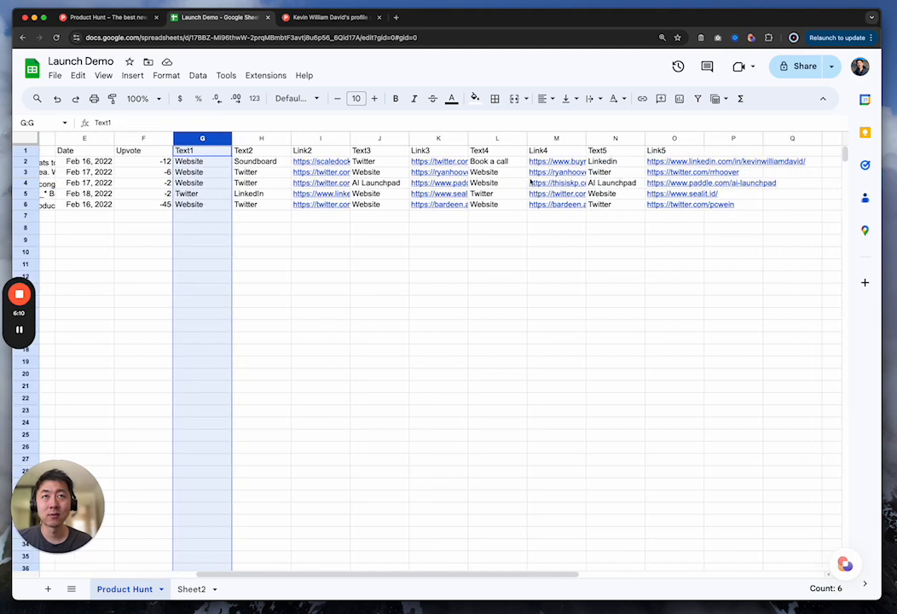
{"action": "left_click", "coordinate": [539, 138], "text": "shift"}
{"action": "scroll", "coordinate": [386, 211], "scroll_direction": "left", "scroll_amount": 10}
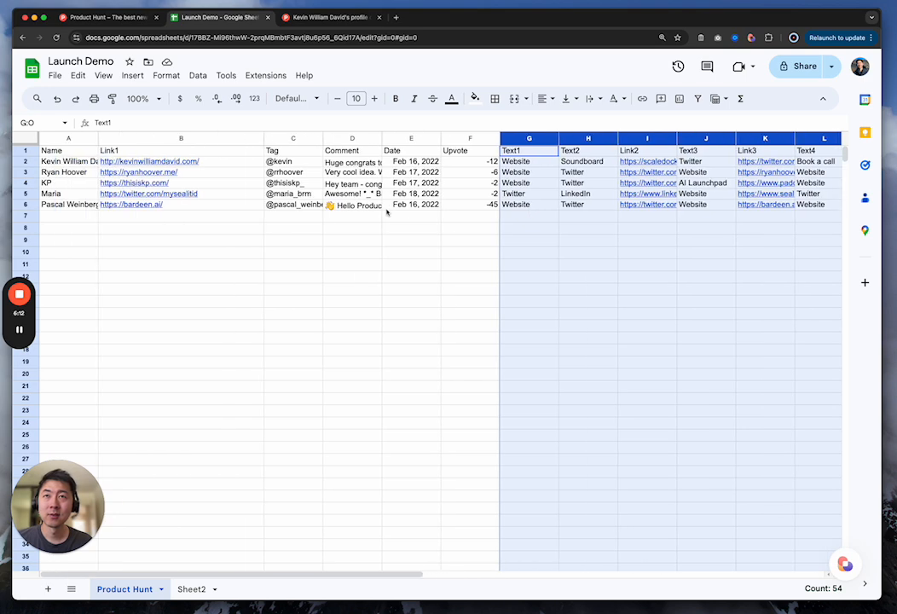
- Inspect the Link2 value in row 2 and the Text4 value in row 5 among the scraped columns
{"action": "left_click", "coordinate": [639, 162]}
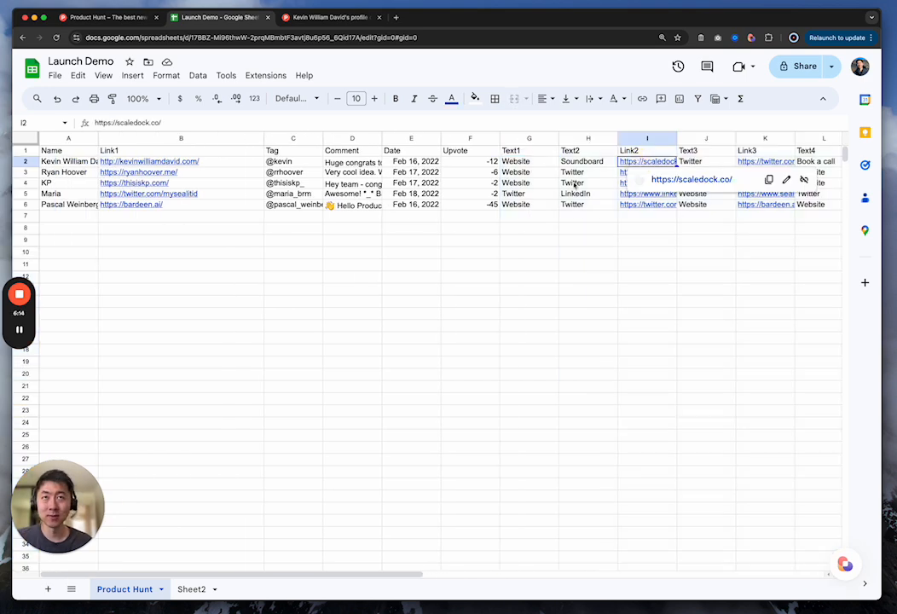
{"action": "scroll", "coordinate": [562, 191], "scroll_direction": "right", "scroll_amount": 3}
{"action": "scroll", "coordinate": [516, 201], "scroll_direction": "right", "scroll_amount": 3}
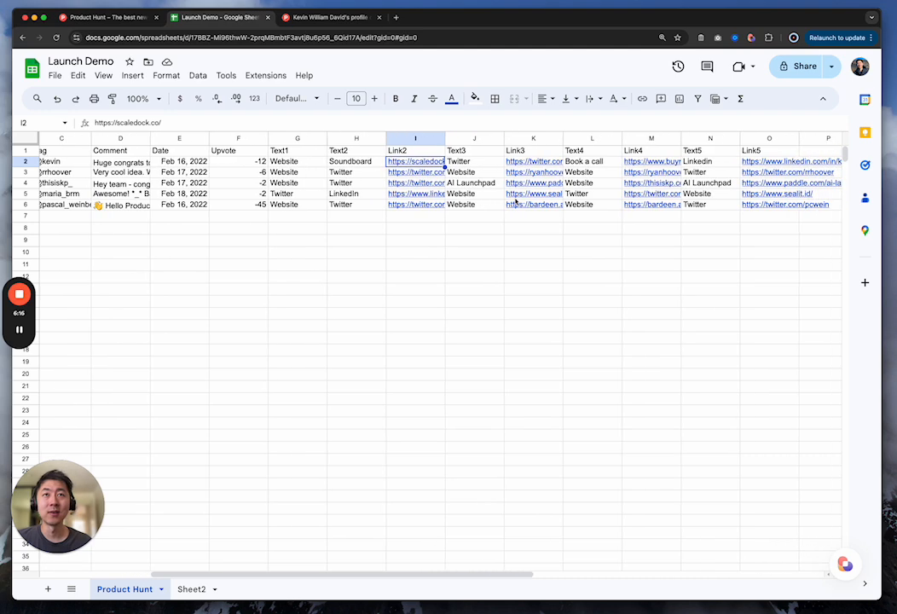
{"action": "left_click", "coordinate": [500, 194]}
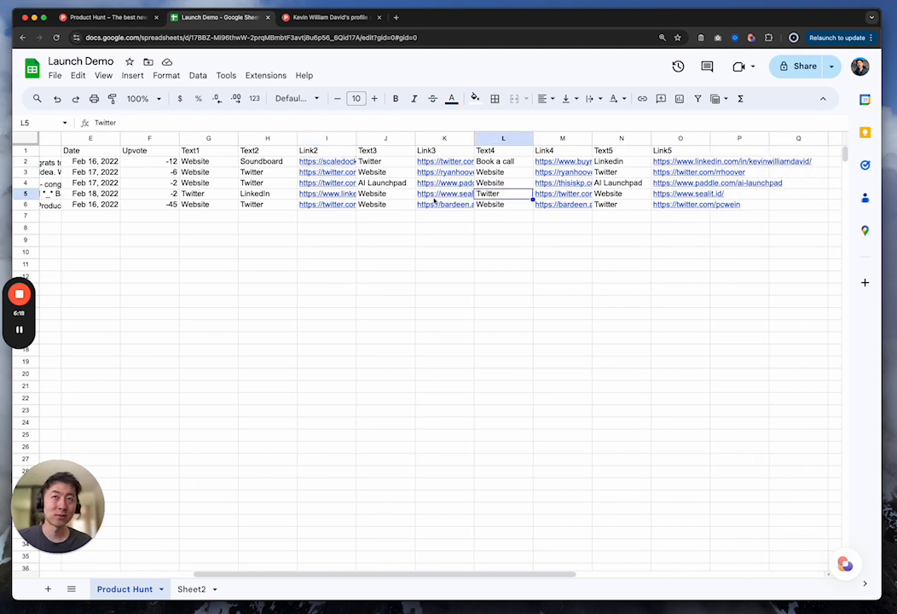
{"action": "scroll", "coordinate": [293, 171], "scroll_direction": "left", "scroll_amount": 5}
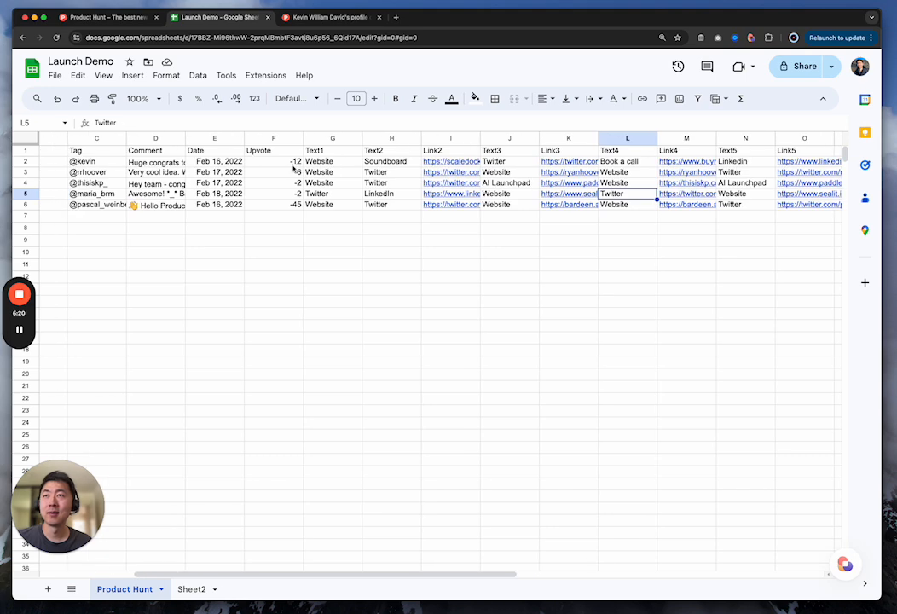
- Review the full Launch Demo sheet, from the Name column across to the scraped Link5 column
{"action": "scroll", "coordinate": [339, 199], "scroll_direction": "left", "scroll_amount": 2}
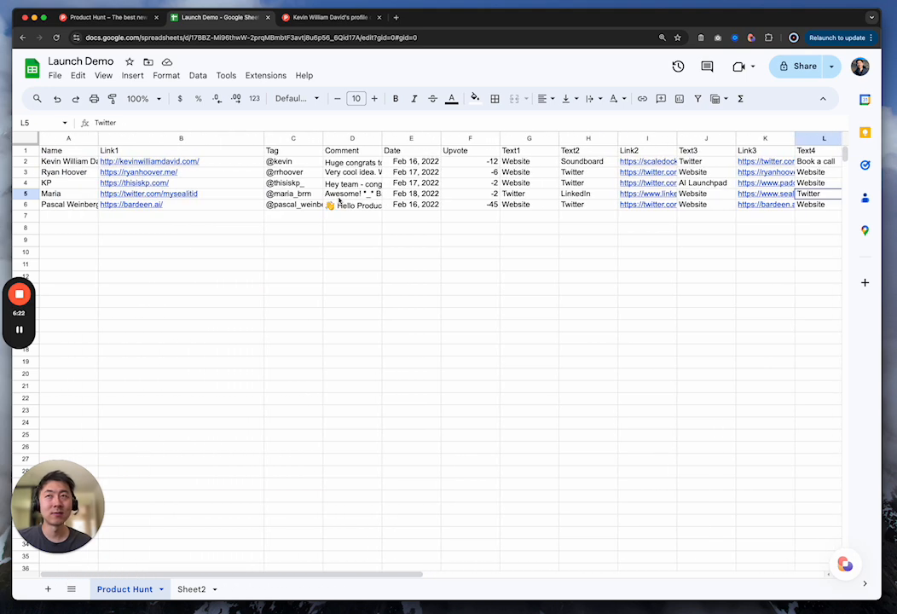
{"action": "scroll", "coordinate": [339, 199], "scroll_direction": "right", "scroll_amount": 6}
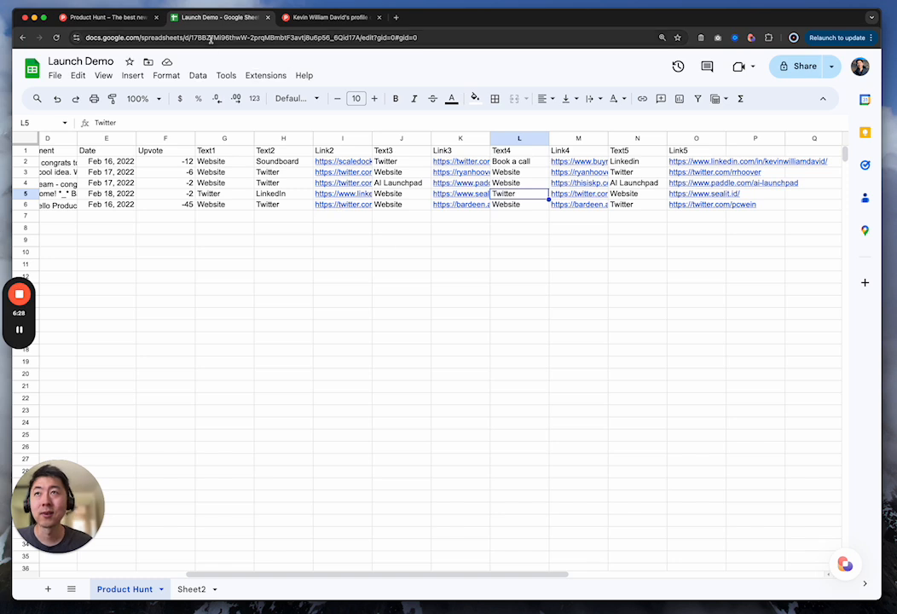
{"action": "scroll", "coordinate": [361, 305], "scroll_direction": "left", "scroll_amount": 6}
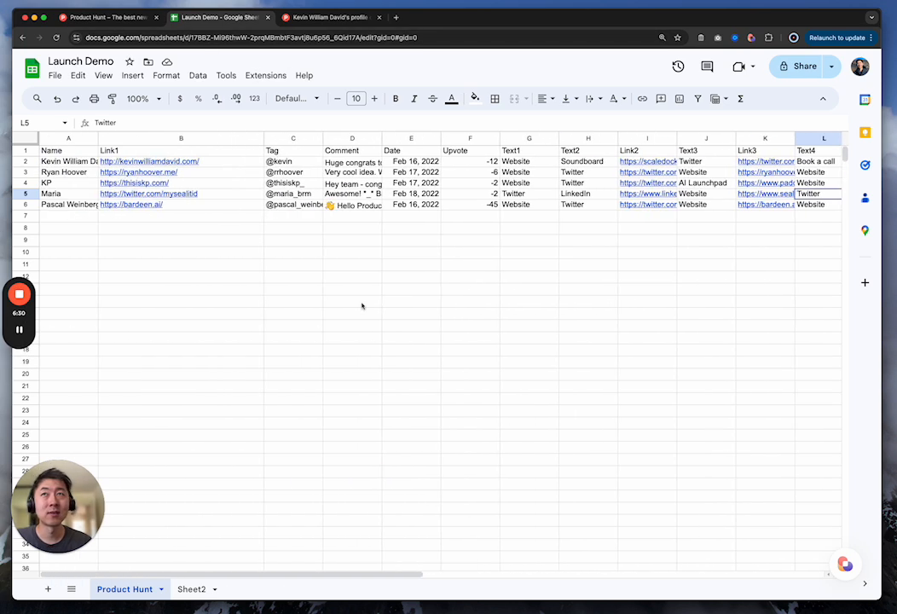
- Switch to the Bardeen automation builder and highlight the automation's title about scraping a list of links in a Google Sheet
{"action": "left_click", "coordinate": [316, 18]}
{"action": "scroll", "coordinate": [498, 356], "scroll_direction": "down", "scroll_amount": 3}
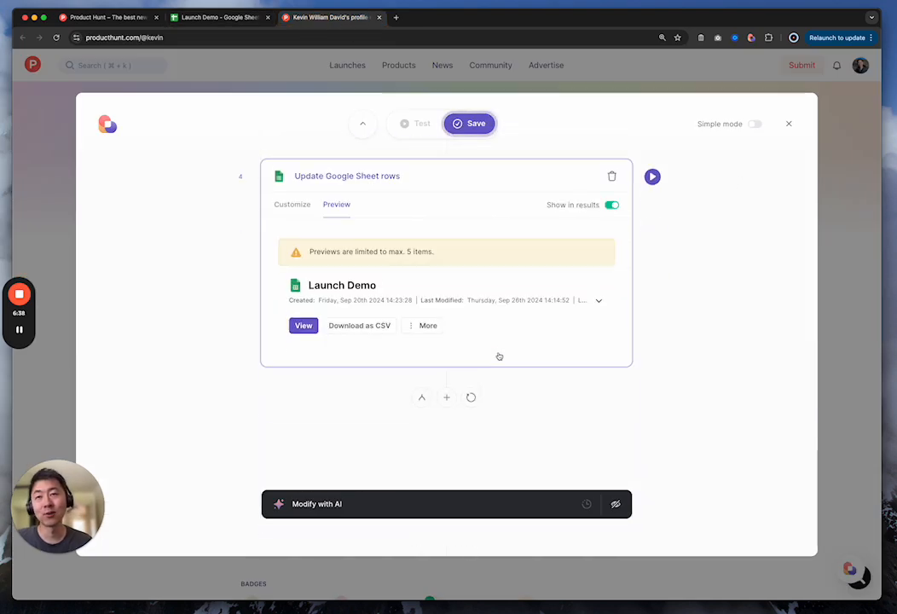
{"action": "scroll", "coordinate": [499, 356], "scroll_direction": "up", "scroll_amount": 10}
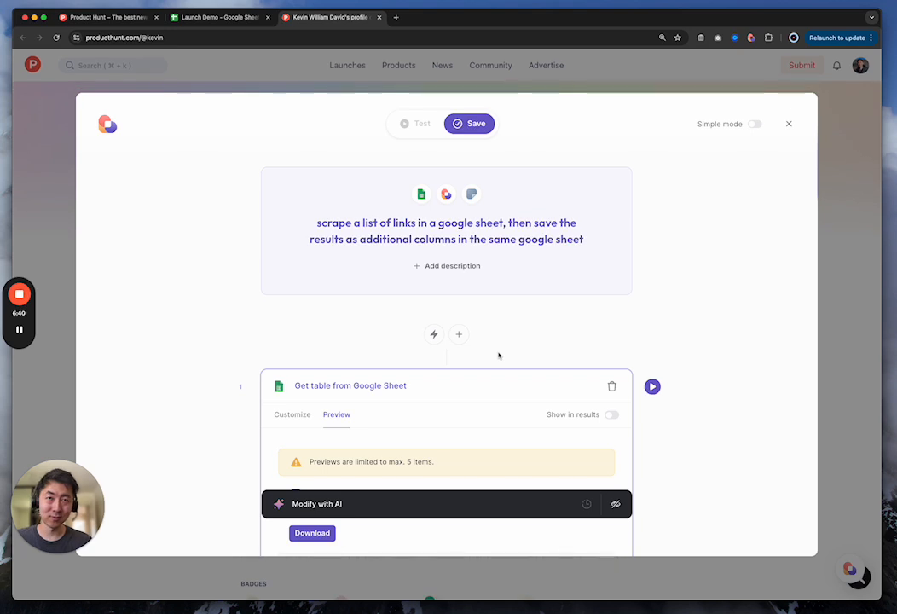
{"action": "mouse_move", "coordinate": [317, 223]}
{"action": "left_mouse_down"}
{"action": "mouse_move", "coordinate": [502, 249]}
{"action": "mouse_move", "coordinate": [566, 249]}
{"action": "mouse_move", "coordinate": [317, 224]}
{"action": "left_mouse_up"}
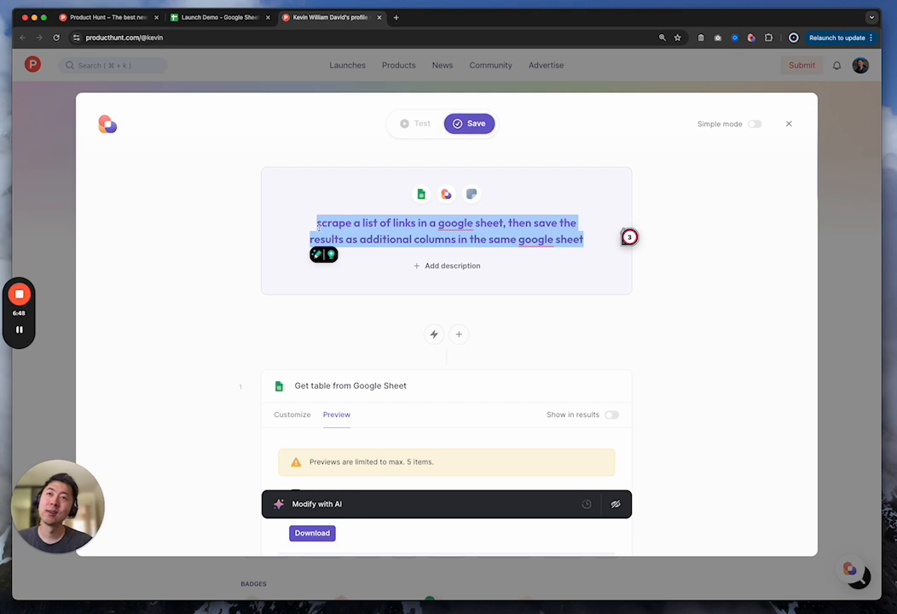
- Review the automation's step previews, including the link column, the background-scraped table through Link5 and the Google Sheet row update
{"action": "scroll", "coordinate": [317, 223], "scroll_direction": "down", "scroll_amount": 15}
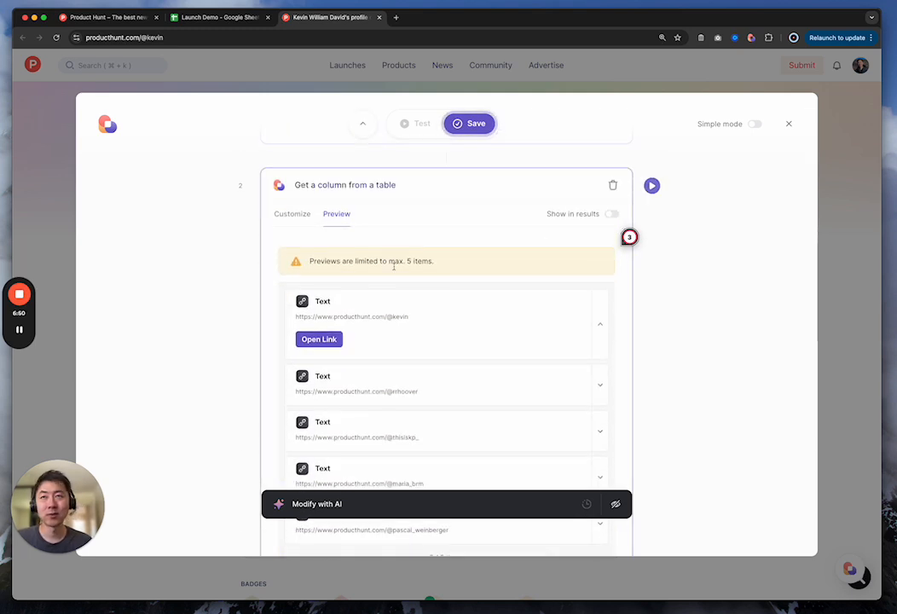
{"action": "scroll", "coordinate": [367, 343], "scroll_direction": "down", "scroll_amount": 5}
{"action": "scroll", "coordinate": [386, 448], "scroll_direction": "right", "scroll_amount": 10}
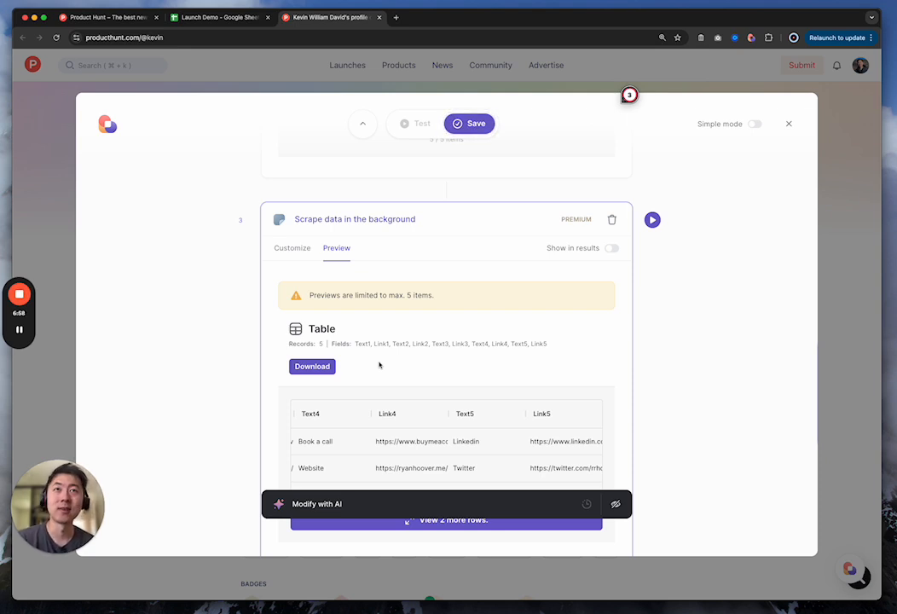
{"action": "scroll", "coordinate": [502, 320], "scroll_direction": "down", "scroll_amount": 15}
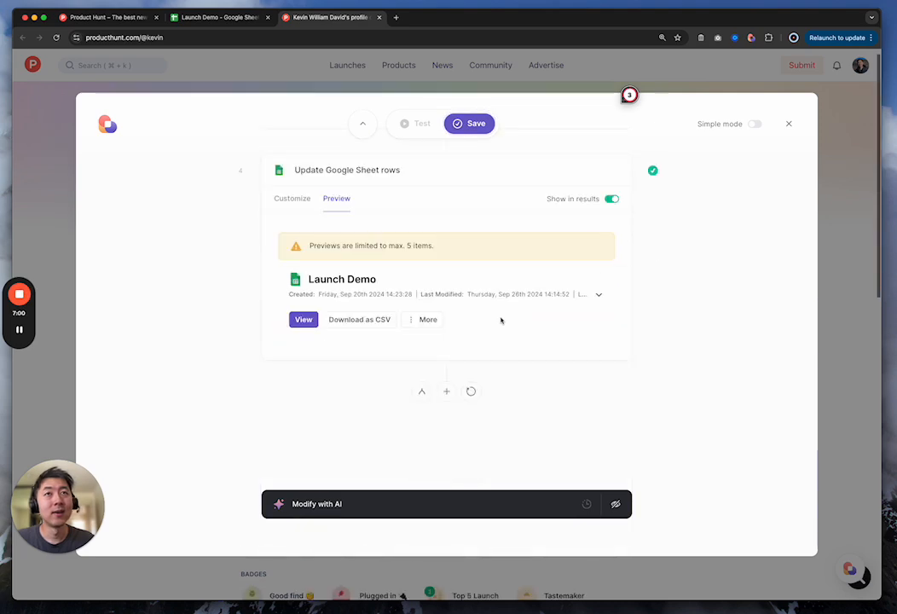
{"action": "scroll", "coordinate": [501, 320], "scroll_direction": "up", "scroll_amount": 15}
{"action": "scroll", "coordinate": [502, 321], "scroll_direction": "up", "scroll_amount": 10}
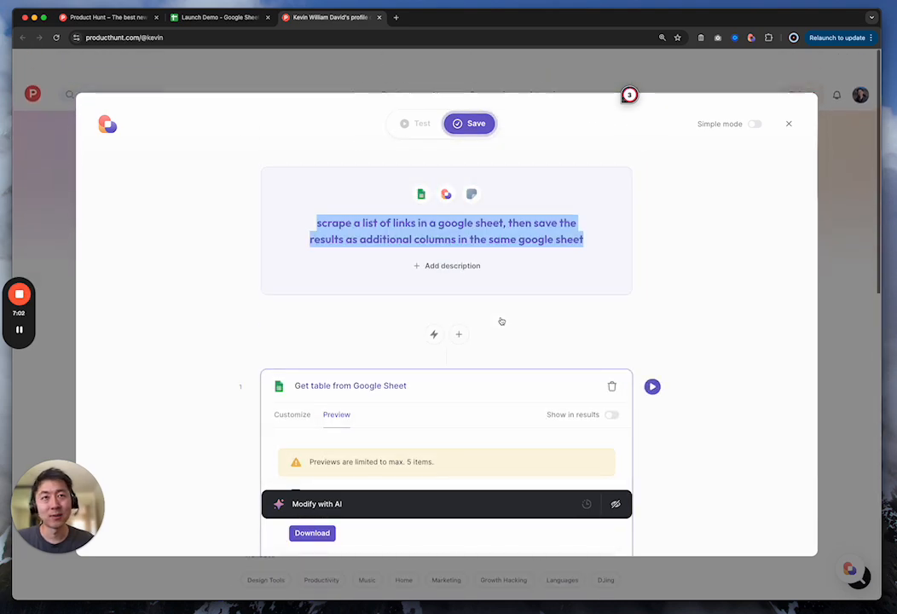